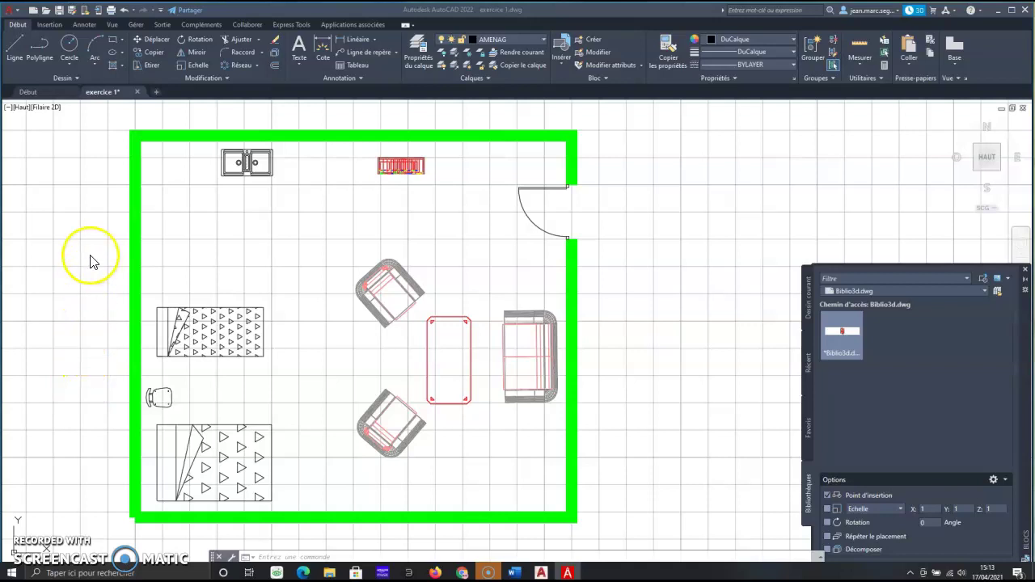
# Frame the empty green-walled room and switch the current layer from AMENAG to COTA
pyautogui.scroll(5, 111, 234)
pyautogui.scroll(-5, 111, 234)
pyautogui.scroll(-2, 110, 239)
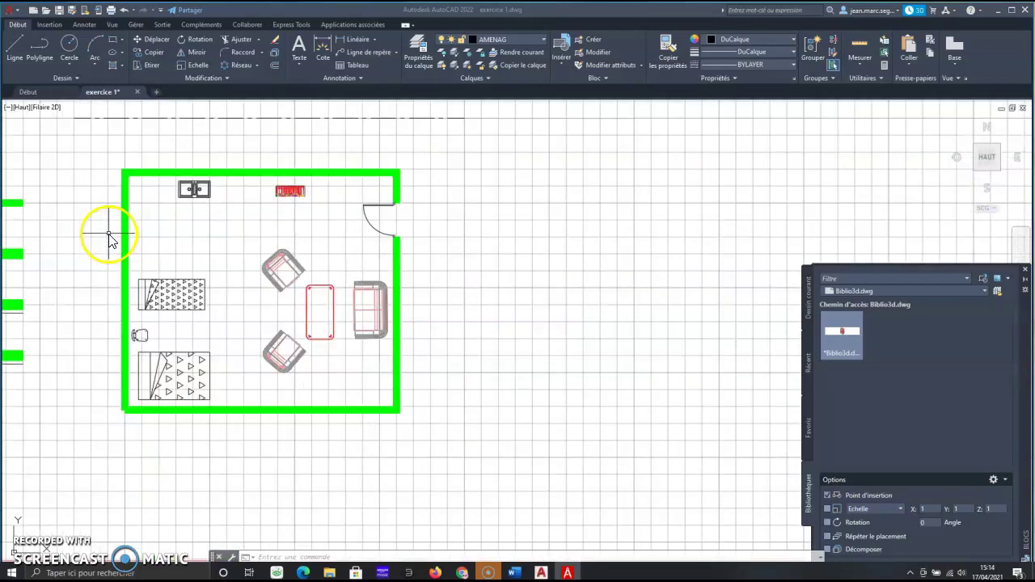
pyautogui.scroll(-2, 177, 211)
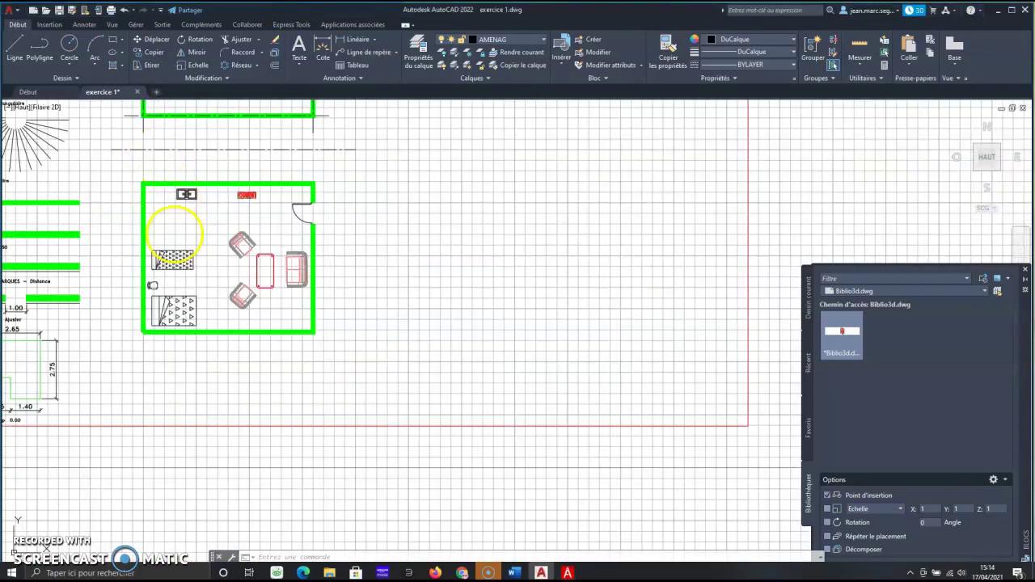
pyautogui.moveTo(119, 218); pyautogui.dragTo(114, 157)
pyautogui.moveTo(114, 158); pyautogui.dragTo(121, 445, button='middle')
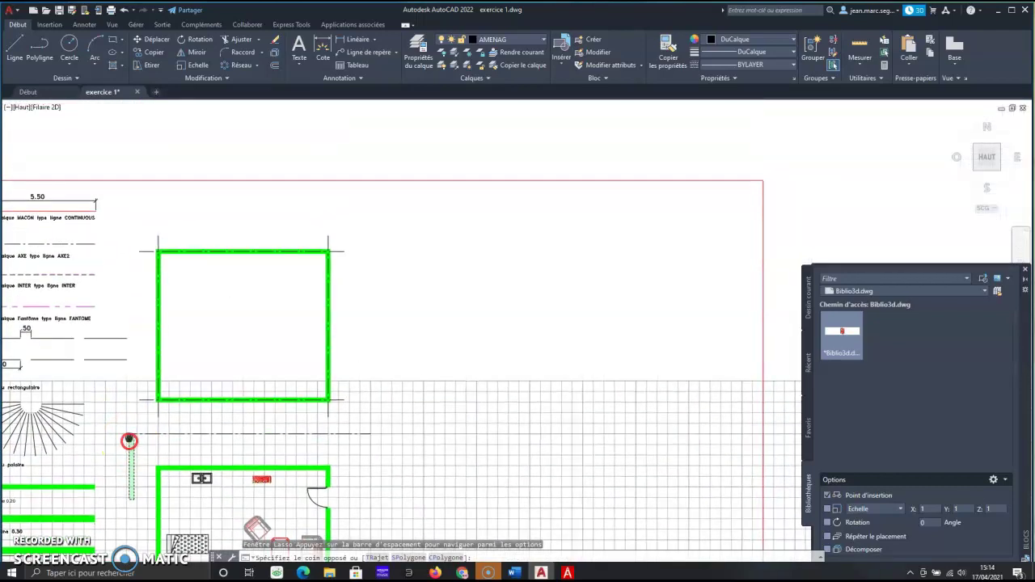
pyautogui.moveTo(121, 444); pyautogui.dragTo(131, 356)
pyautogui.press('Escape')
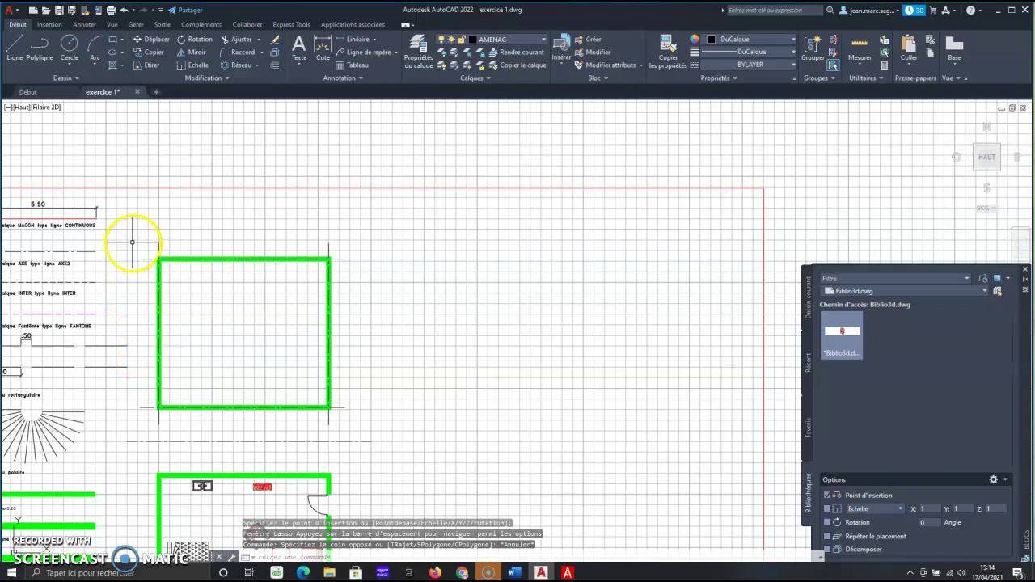
pyautogui.scroll(2, 138, 234)
pyautogui.scroll(2, 142, 229)
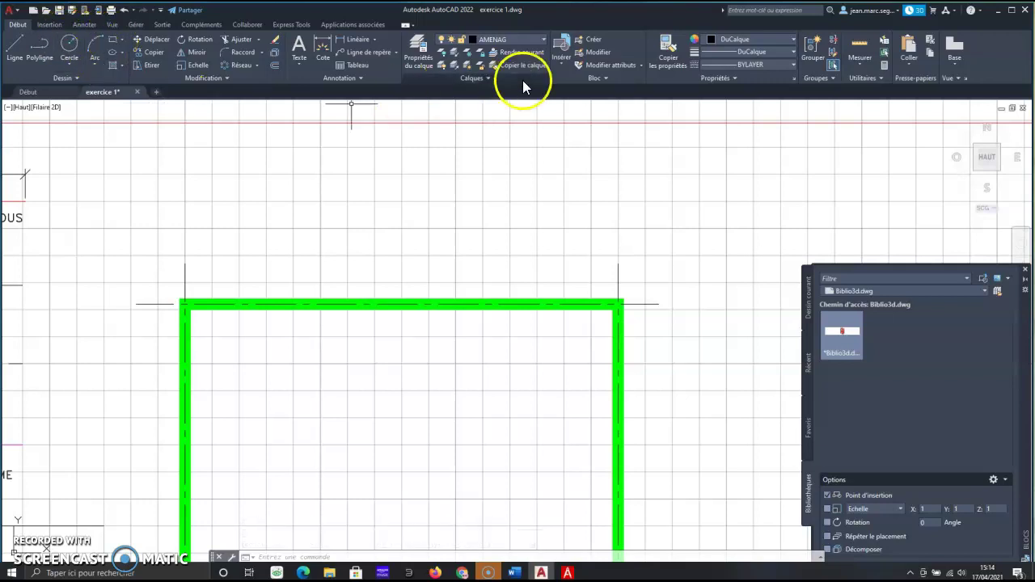
pyautogui.click(531, 40)
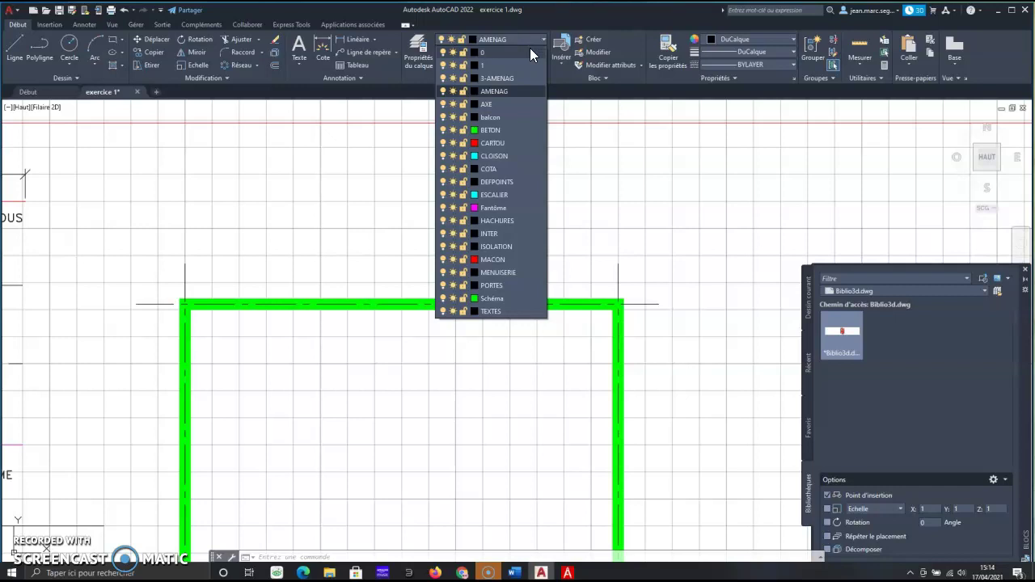
pyautogui.click(497, 168)
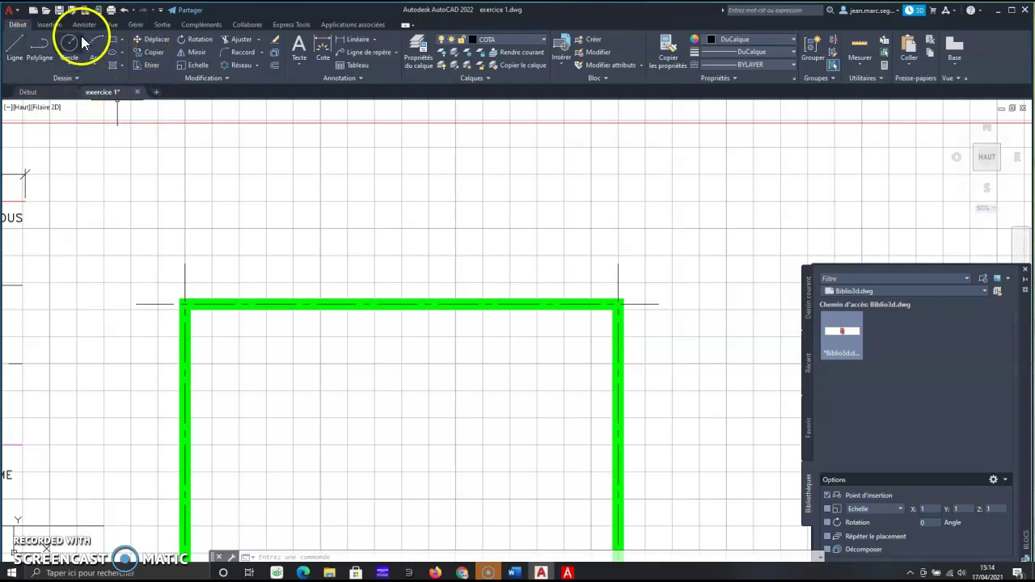
# Dimension the room's top wall with an 8.00 horizontal linear dimension placed above it
pyautogui.click(322, 51)
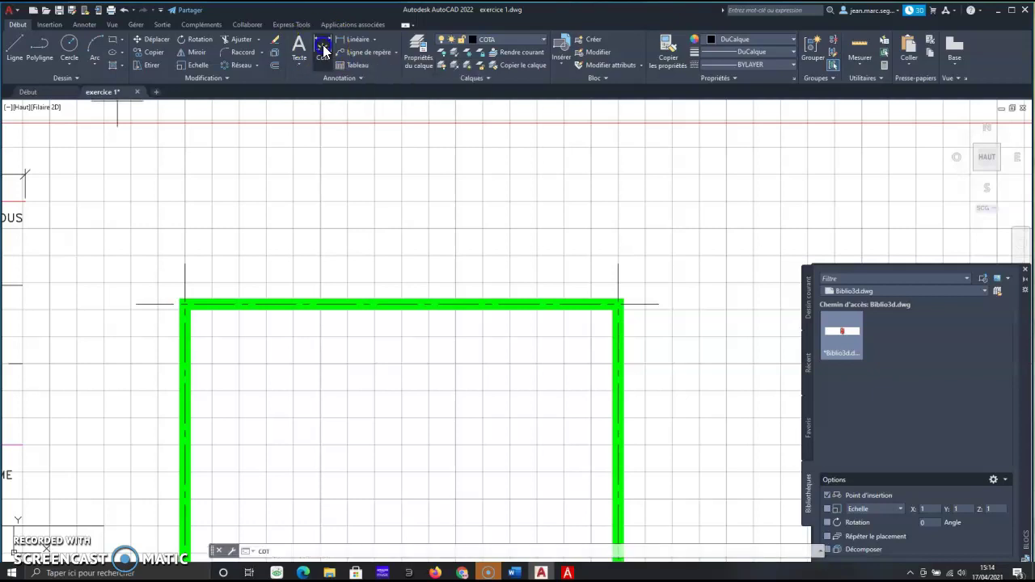
pyautogui.click(185, 264)
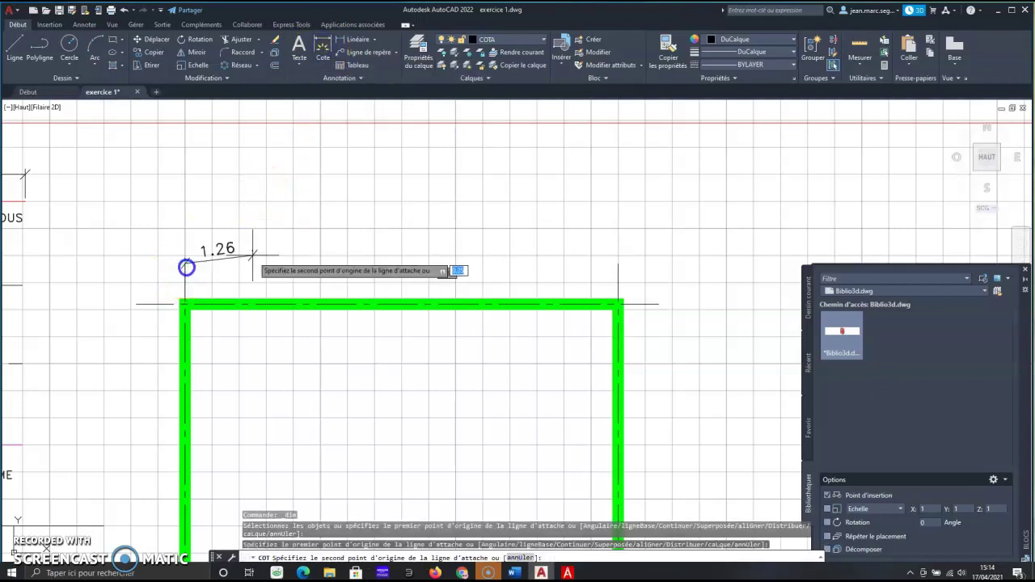
pyautogui.click(619, 264)
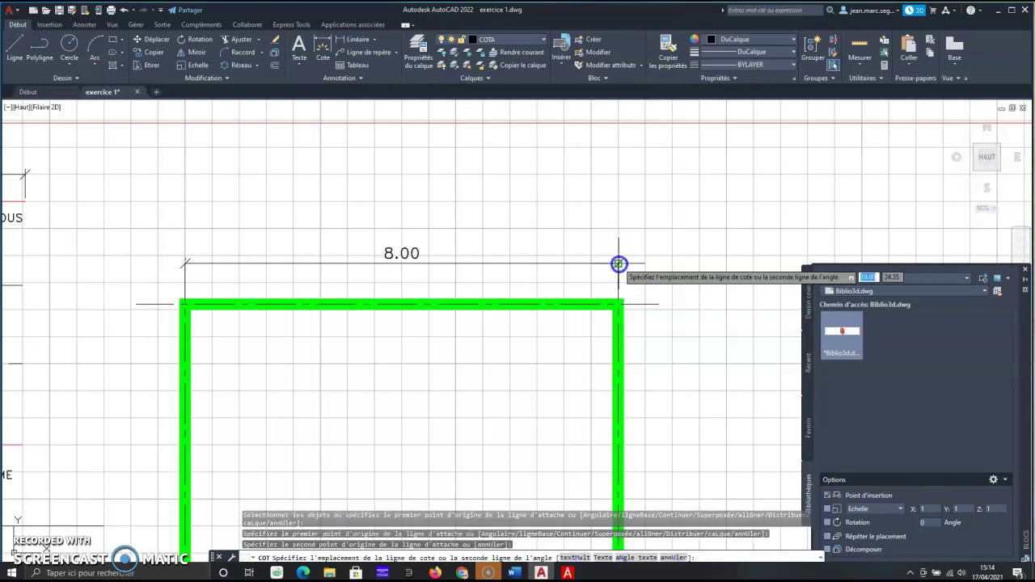
pyautogui.click(619, 222)
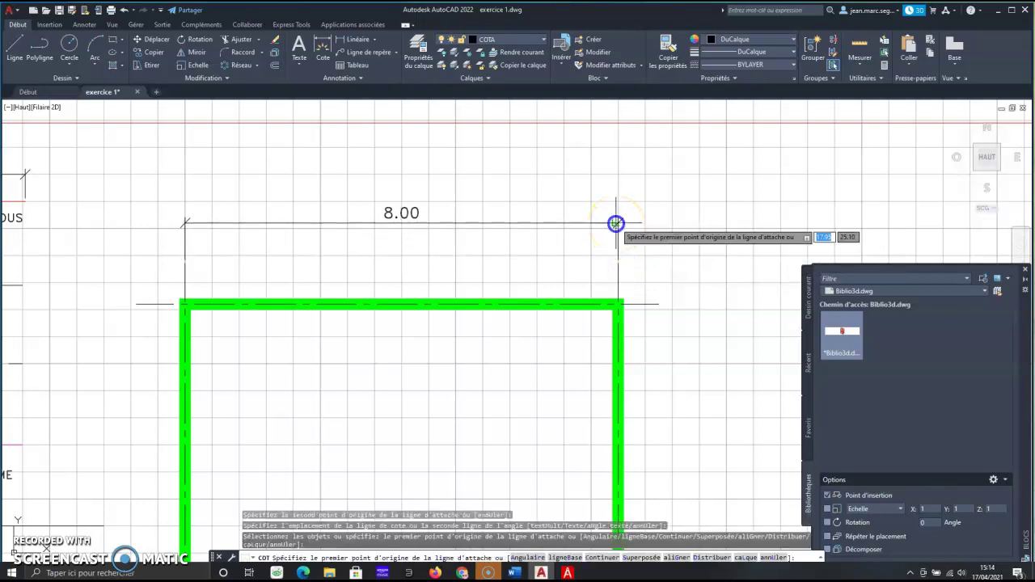
# Add a 7.00 vertical dimension along the right wall, placed to its right
pyautogui.moveTo(518, 427); pyautogui.dragTo(416, 241, button='middle')
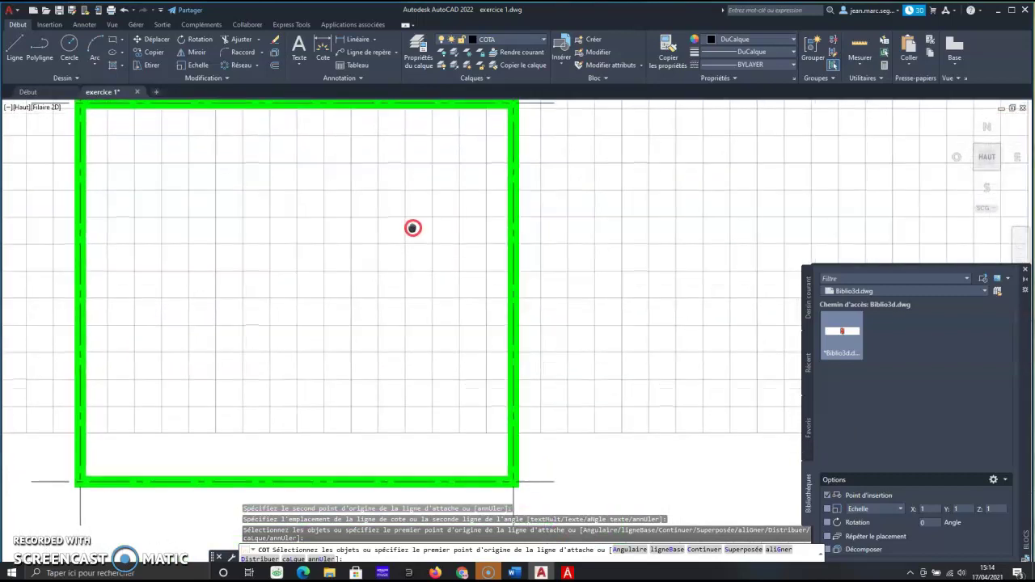
pyautogui.moveTo(416, 241); pyautogui.dragTo(411, 242, button='middle')
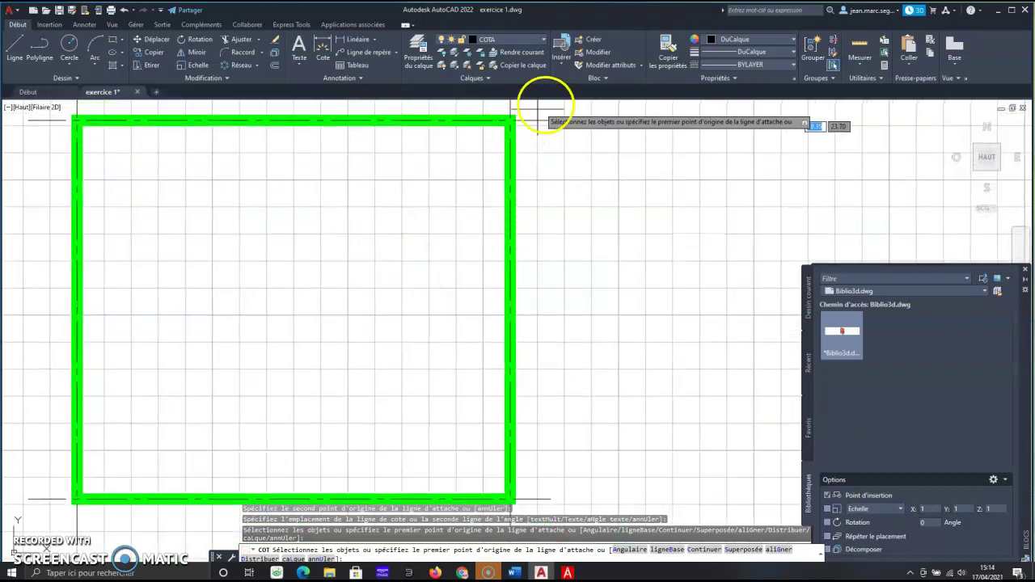
pyautogui.click(550, 120)
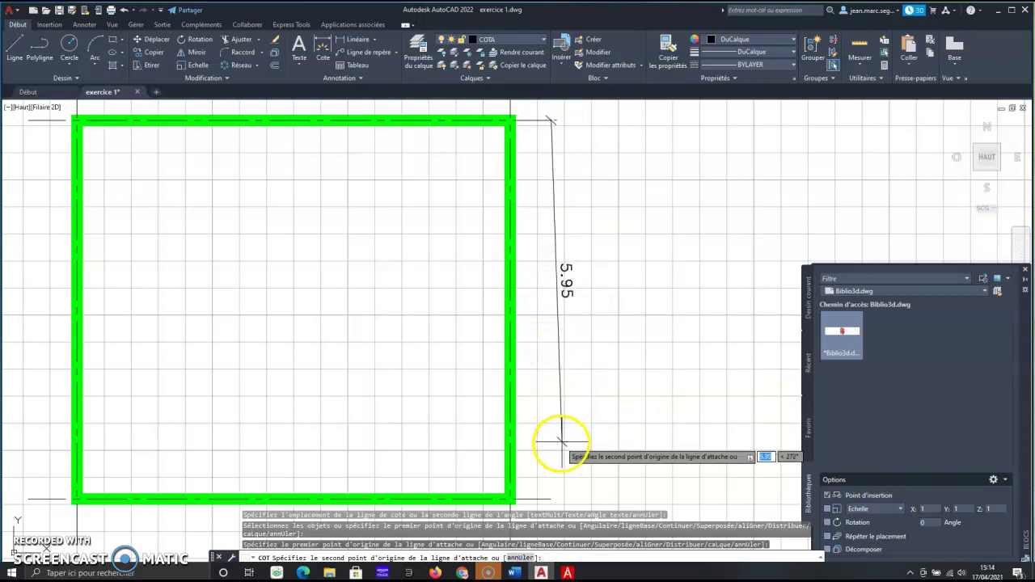
pyautogui.click(550, 499)
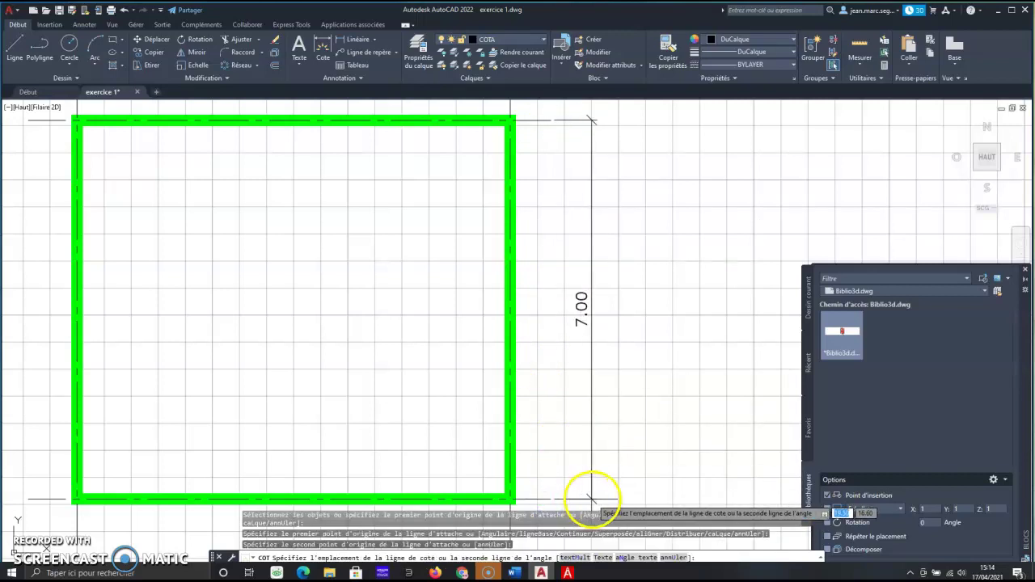
pyautogui.click(590, 496)
pyautogui.click(564, 449)
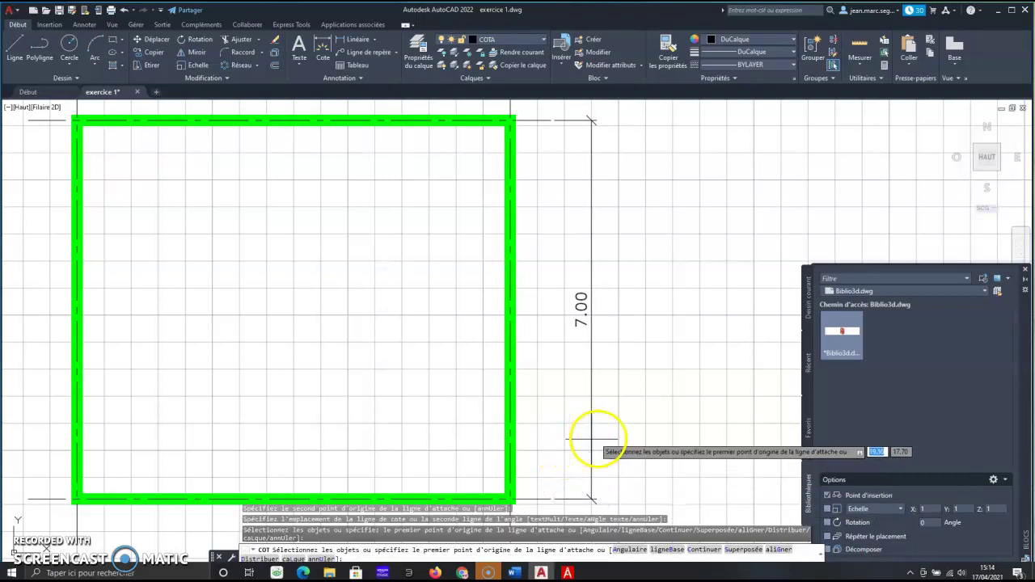
pyautogui.moveTo(596, 439); pyautogui.dragTo(582, 206, button='middle')
pyautogui.moveTo(559, 461); pyautogui.dragTo(541, 254, button='middle')
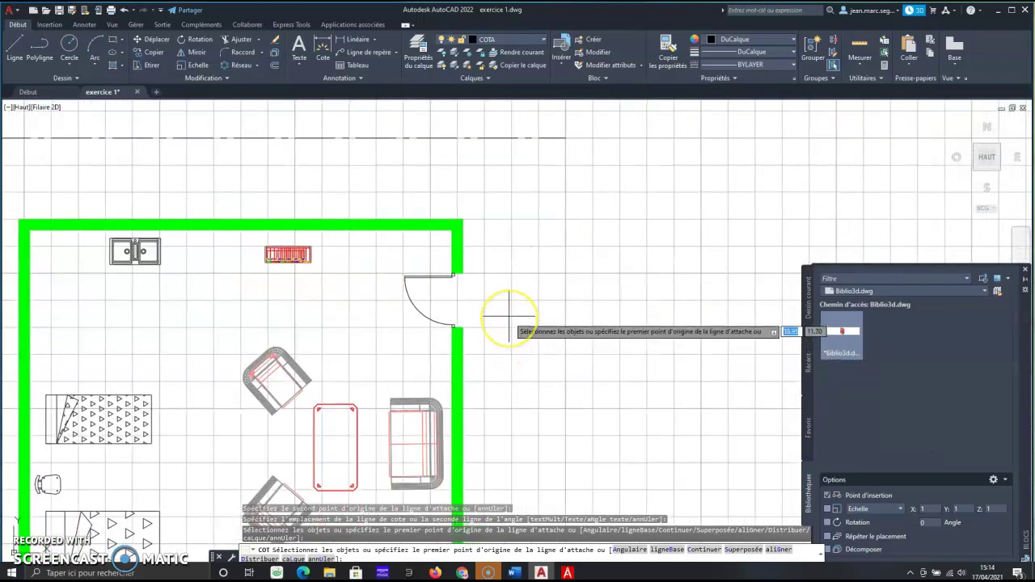
# Centre the view on the door opening and end the running dimension command
pyautogui.scroll(2, 486, 229)
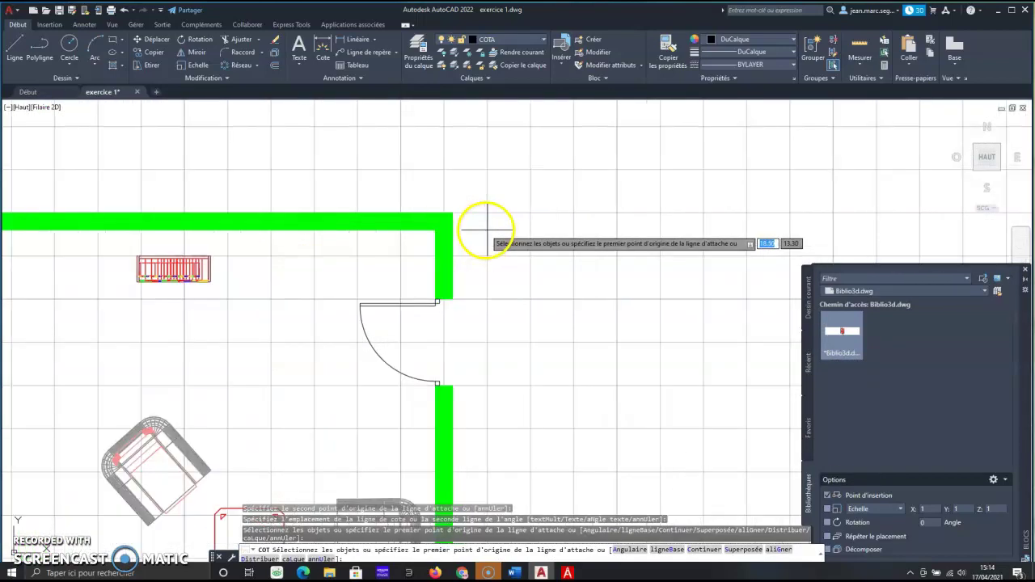
pyautogui.scroll(1, 486, 229)
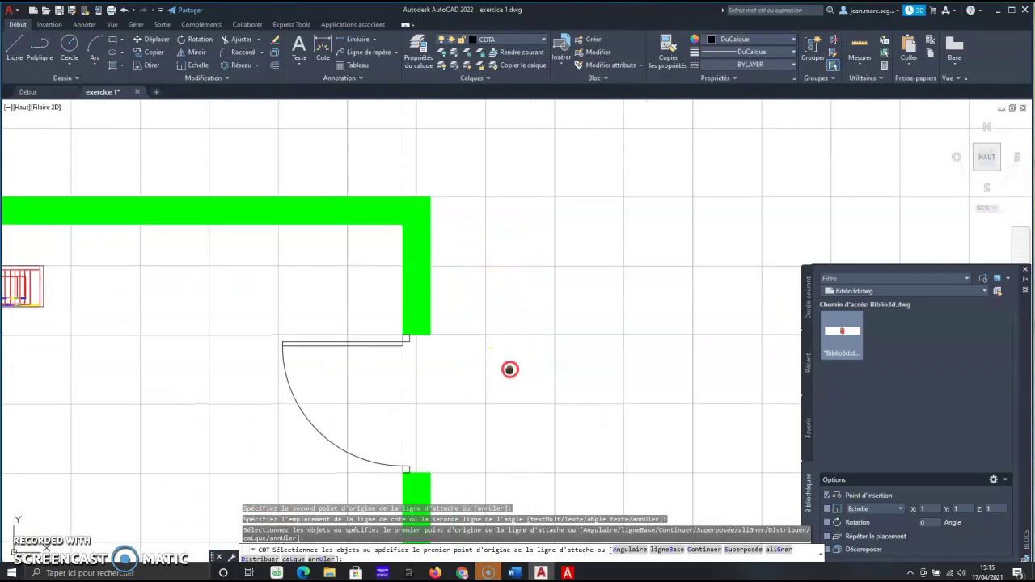
pyautogui.moveTo(507, 370); pyautogui.dragTo(500, 325, button='middle')
pyautogui.rightClick(469, 363)
# Set MARQUES to Actif so picked points leave blips, then refocus the drawing
pyautogui.click(341, 555)
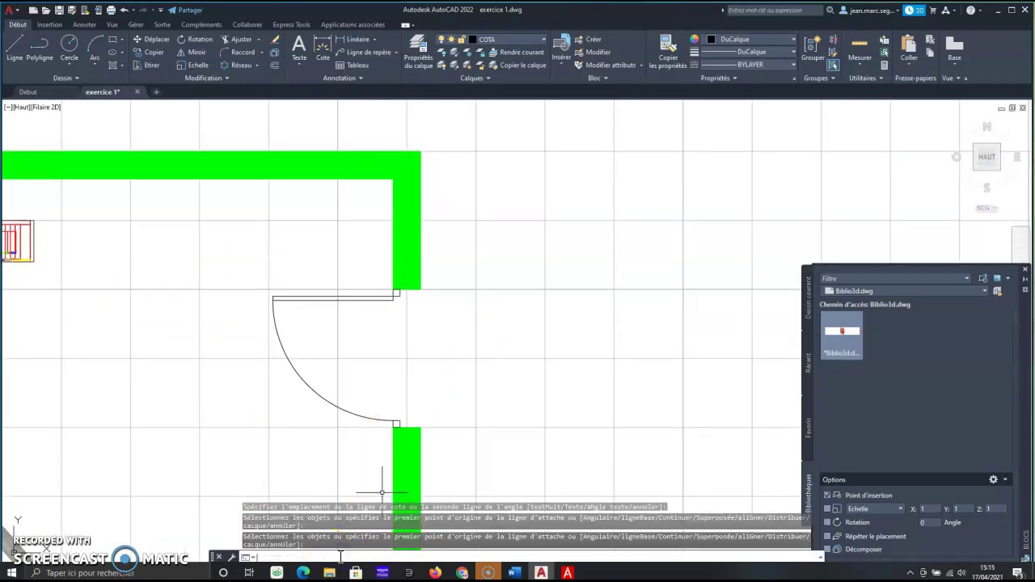
pyautogui.write('marq')
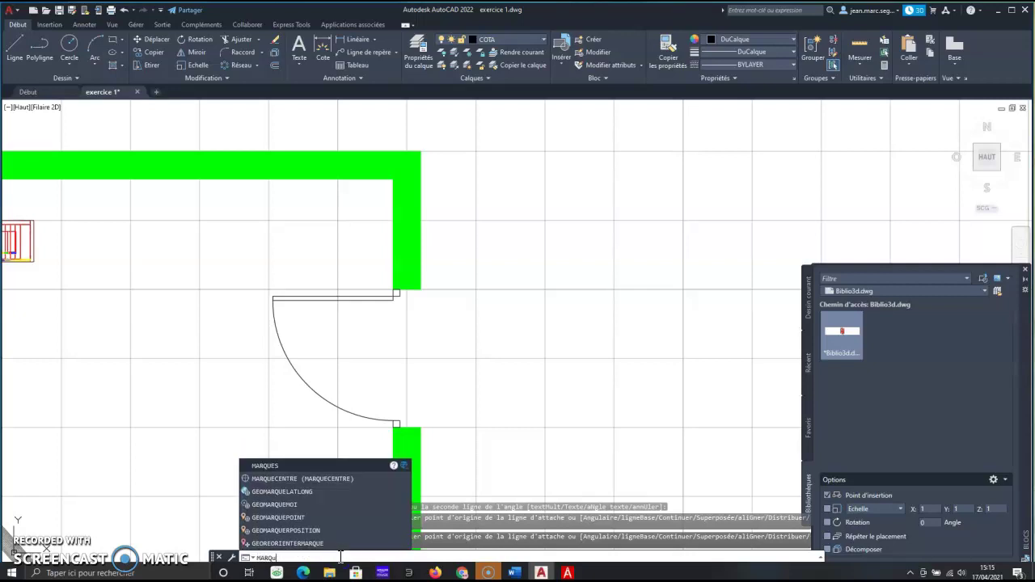
pyautogui.write('ues')
pyautogui.press('Return')
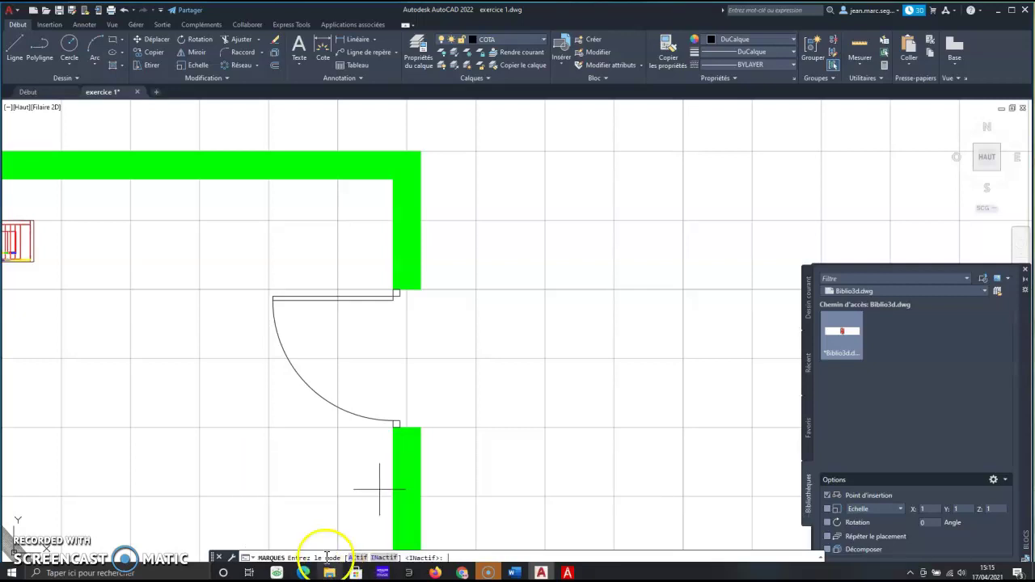
pyautogui.click(358, 558)
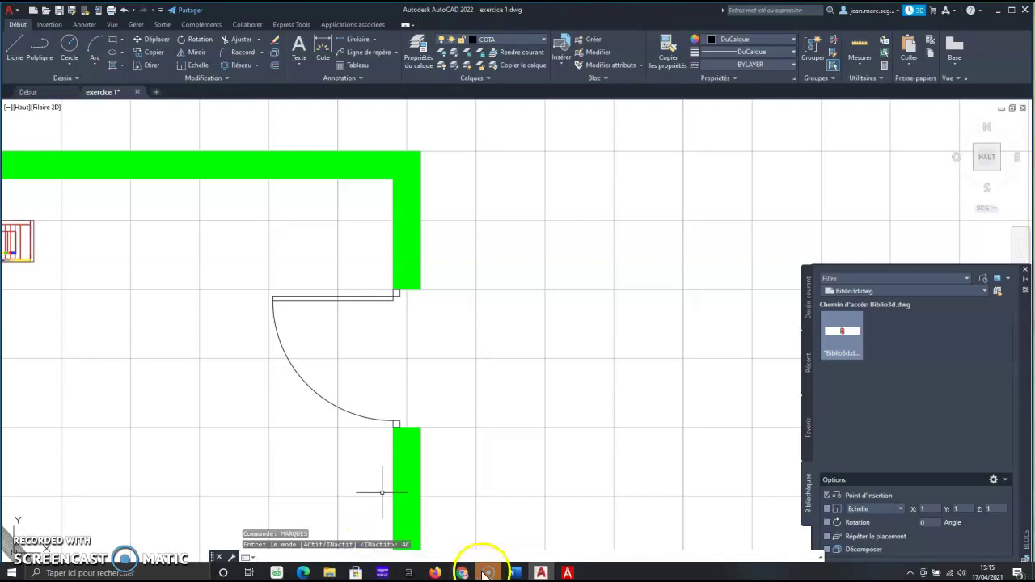
pyautogui.click(484, 572)
pyautogui.click(484, 529)
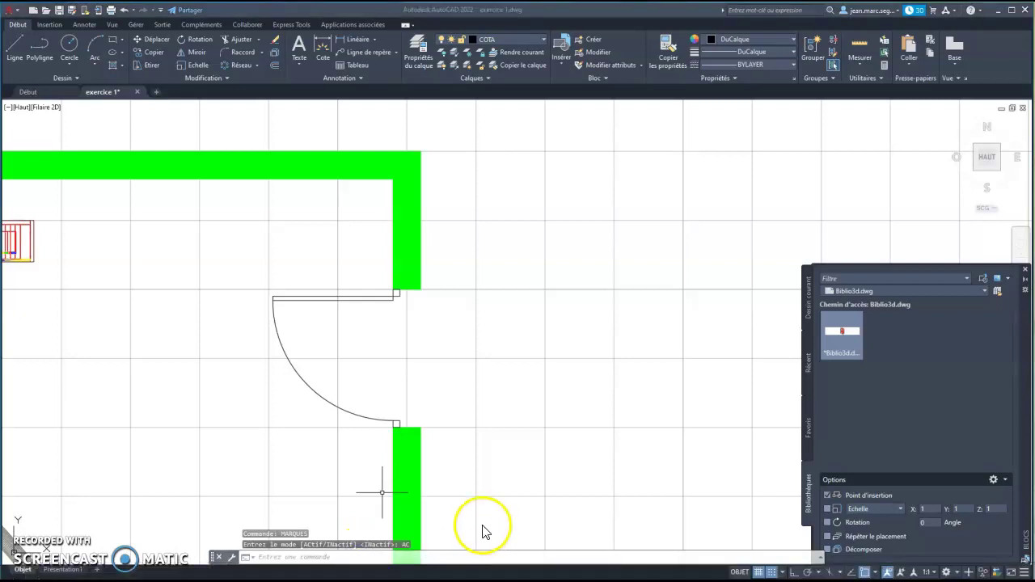
# Select the BETON wall segments directly above and below the door opening
pyautogui.scroll(4, 453, 343)
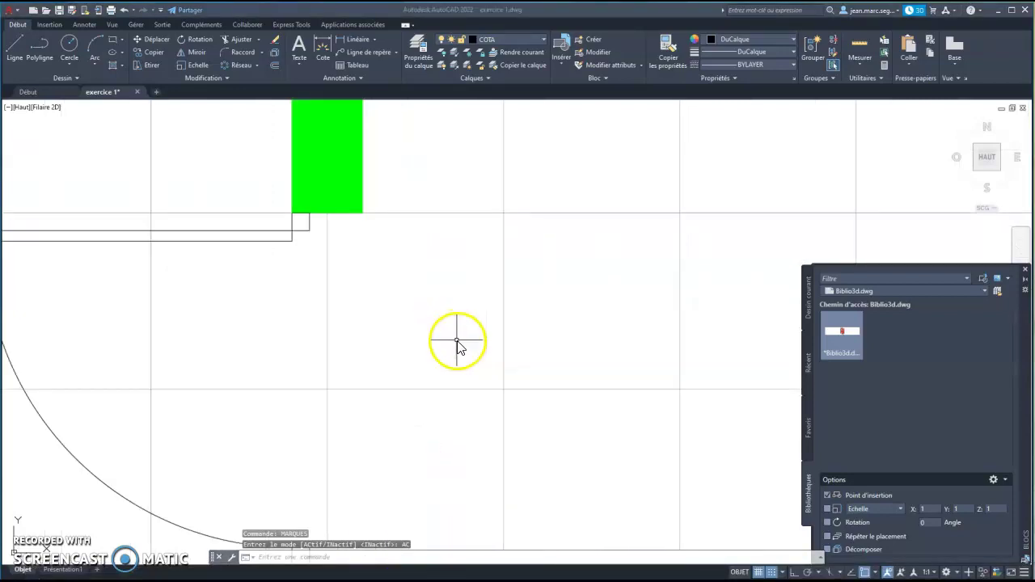
pyautogui.scroll(-4, 454, 345)
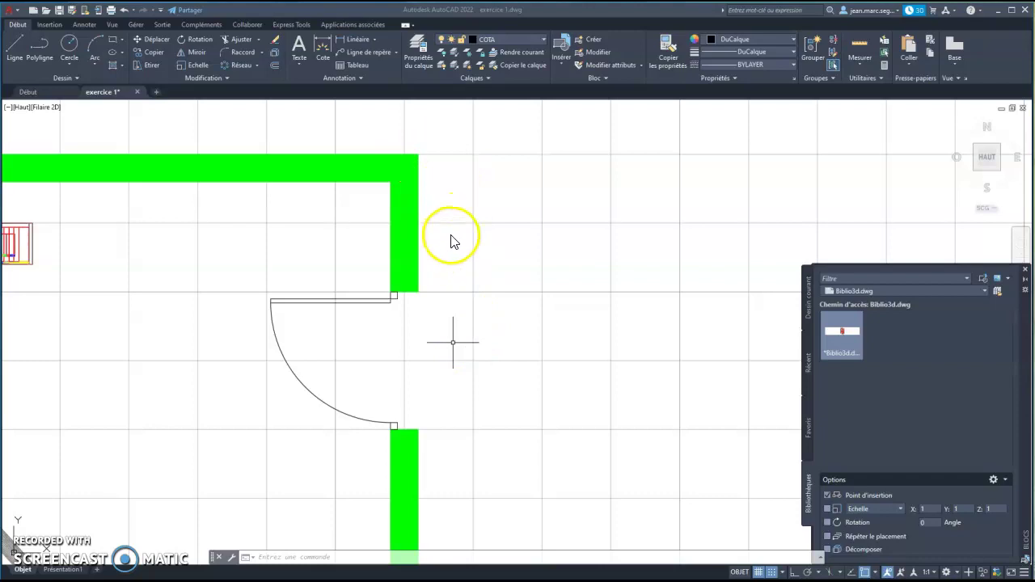
pyautogui.click(418, 155)
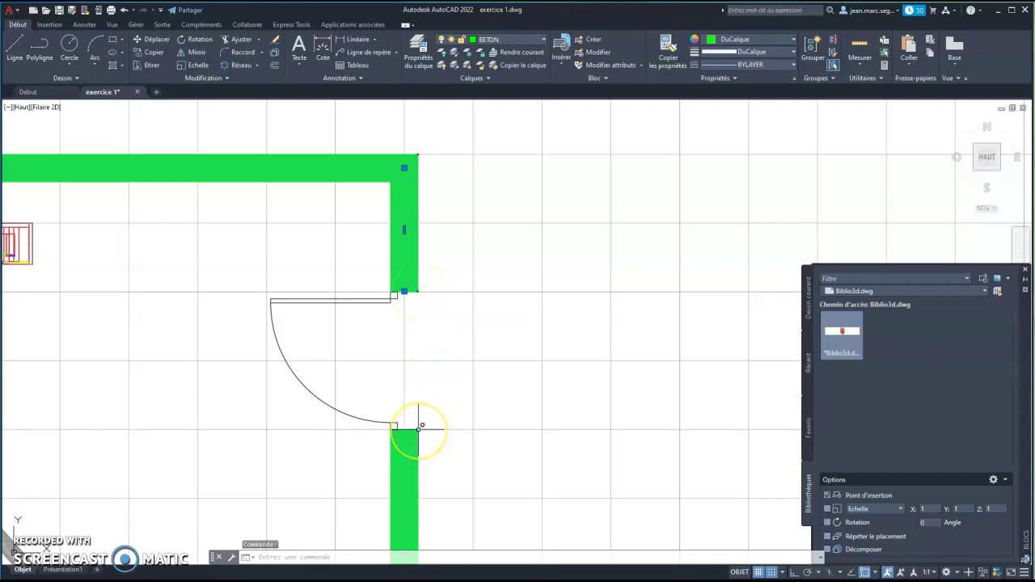
pyautogui.click(420, 426)
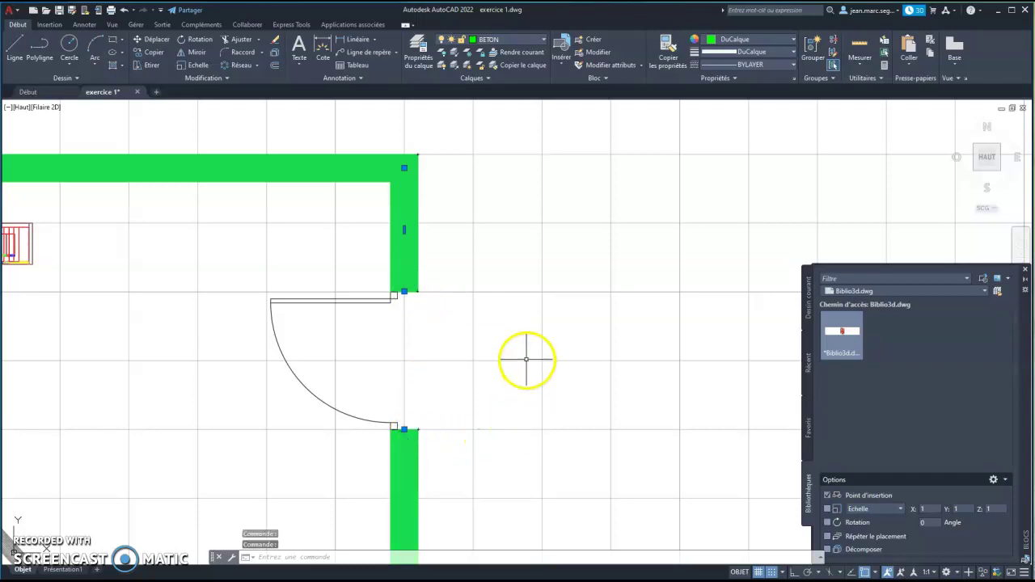
# Switch object snap off and ortho on
pyautogui.click(324, 50)
pyautogui.click(417, 154)
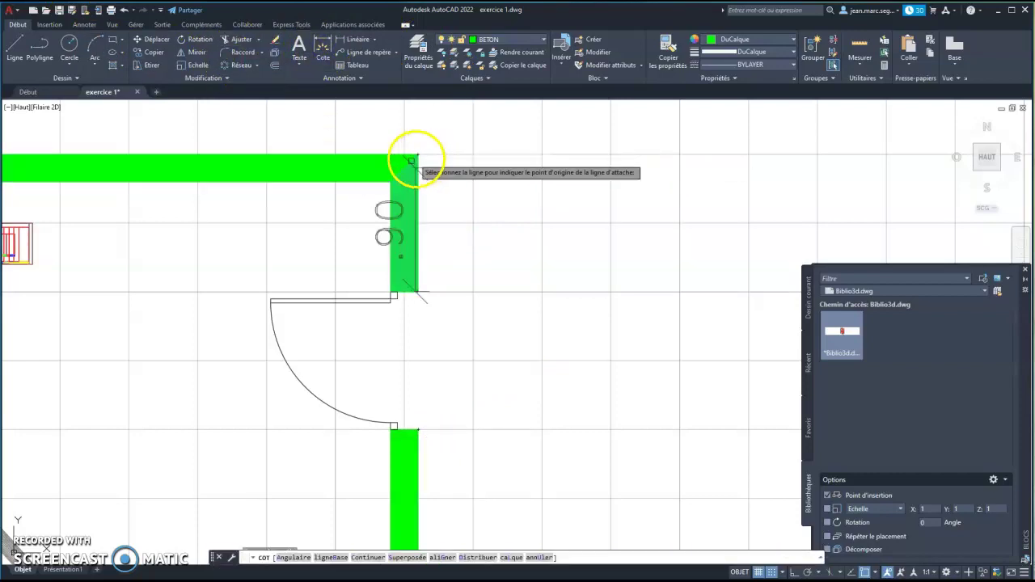
pyautogui.press('Escape')
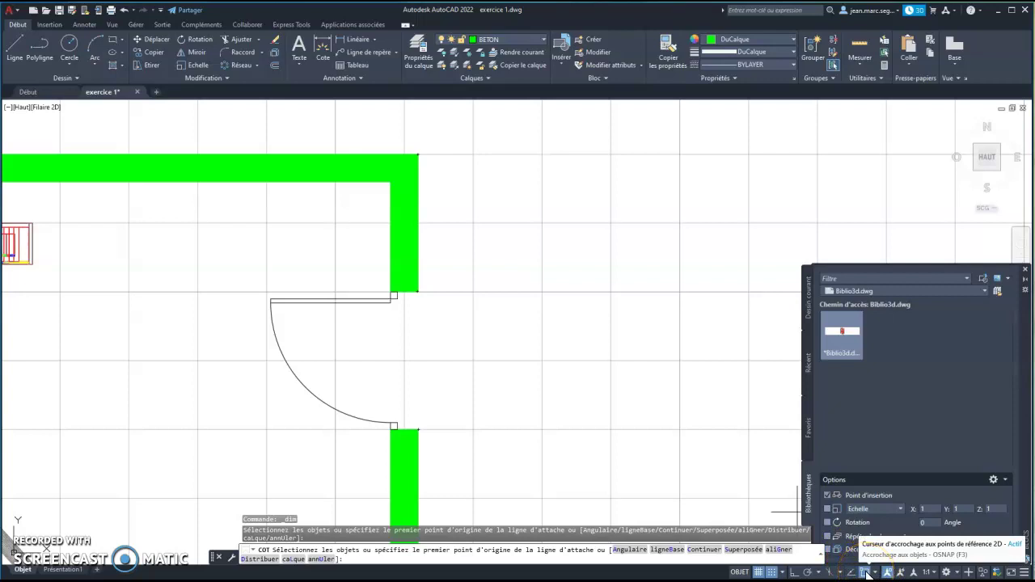
pyautogui.click(866, 573)
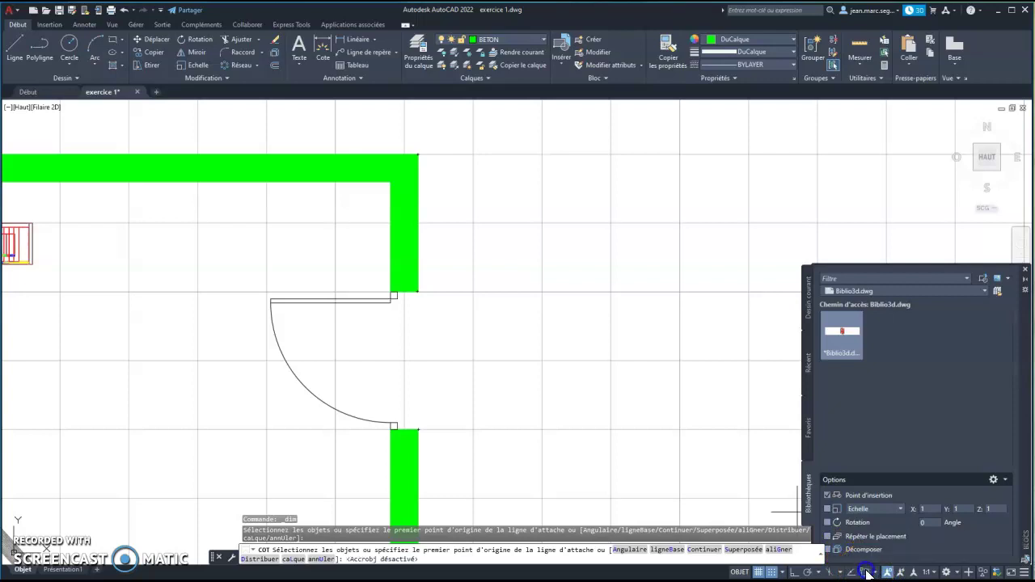
pyautogui.click(795, 573)
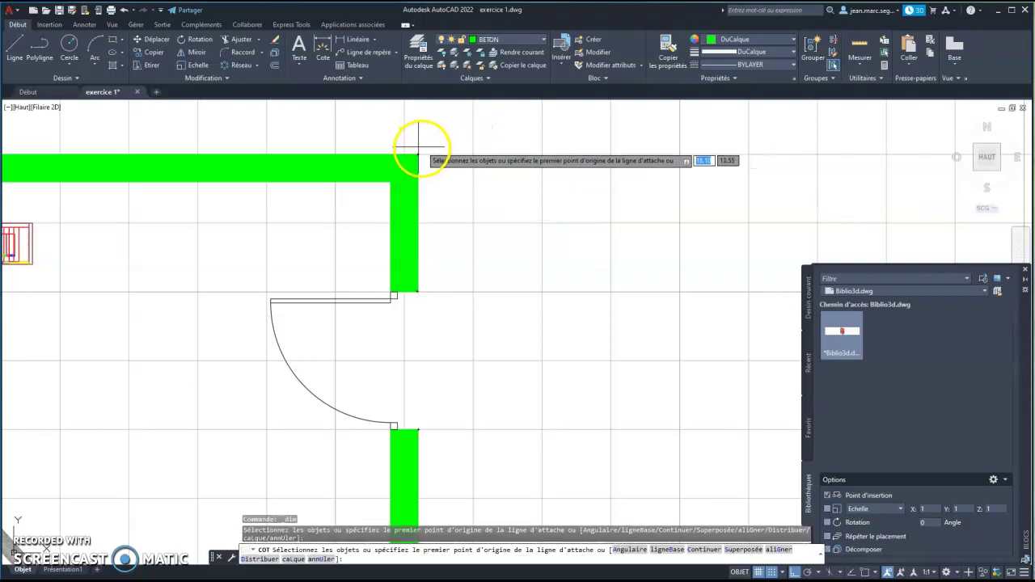
# Zoom in on the wall above the door and turn grid snap off
pyautogui.scroll(2, 444, 141)
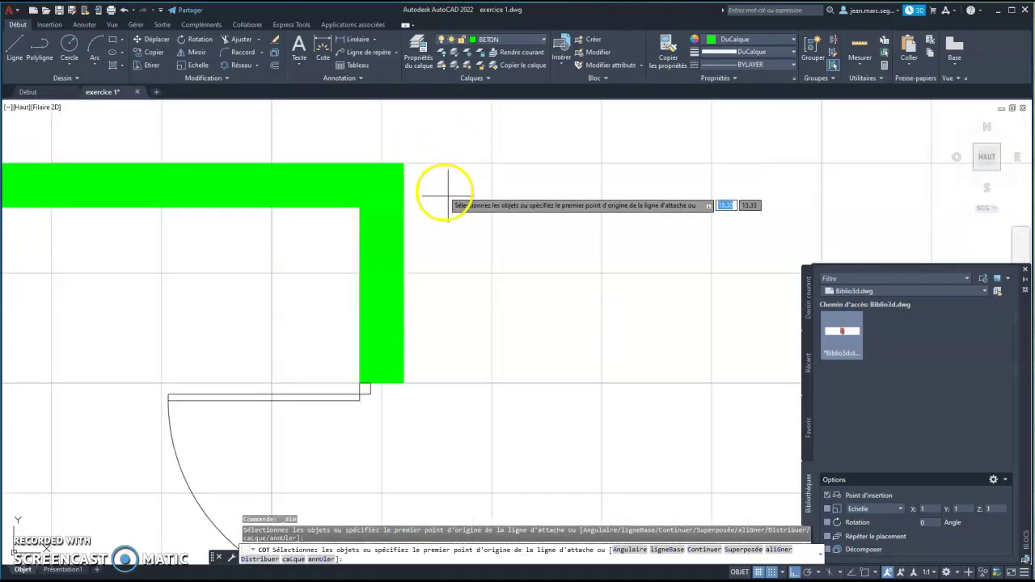
pyautogui.scroll(2, 440, 203)
pyautogui.scroll(-2, 439, 203)
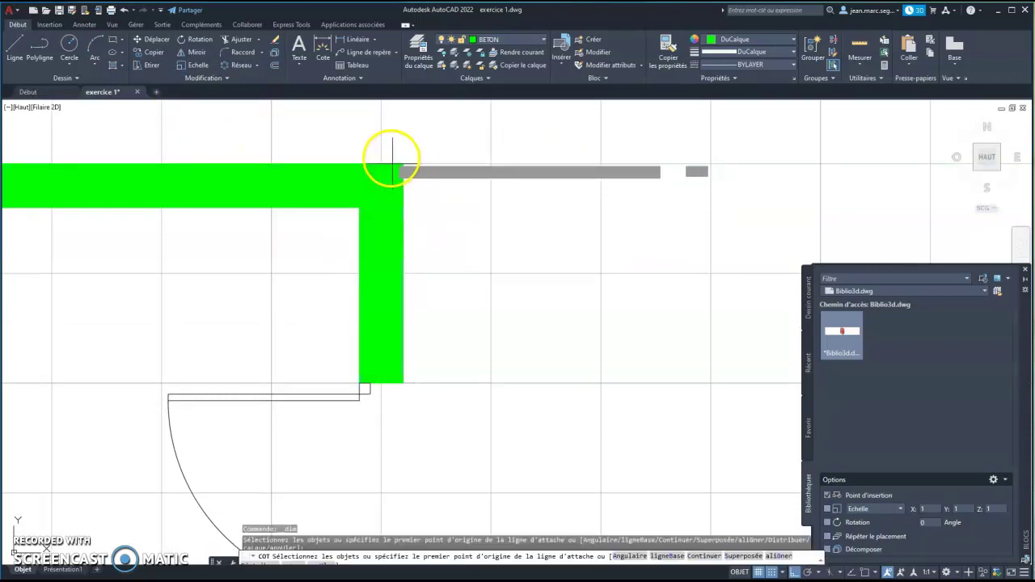
pyautogui.moveTo(445, 295); pyautogui.dragTo(439, 263, button='middle')
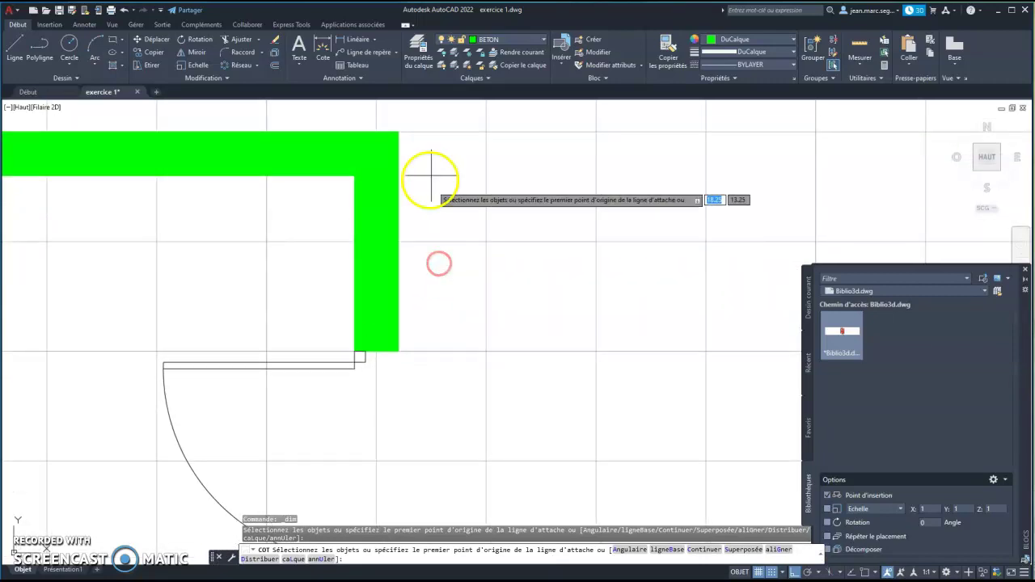
pyautogui.click(398, 130)
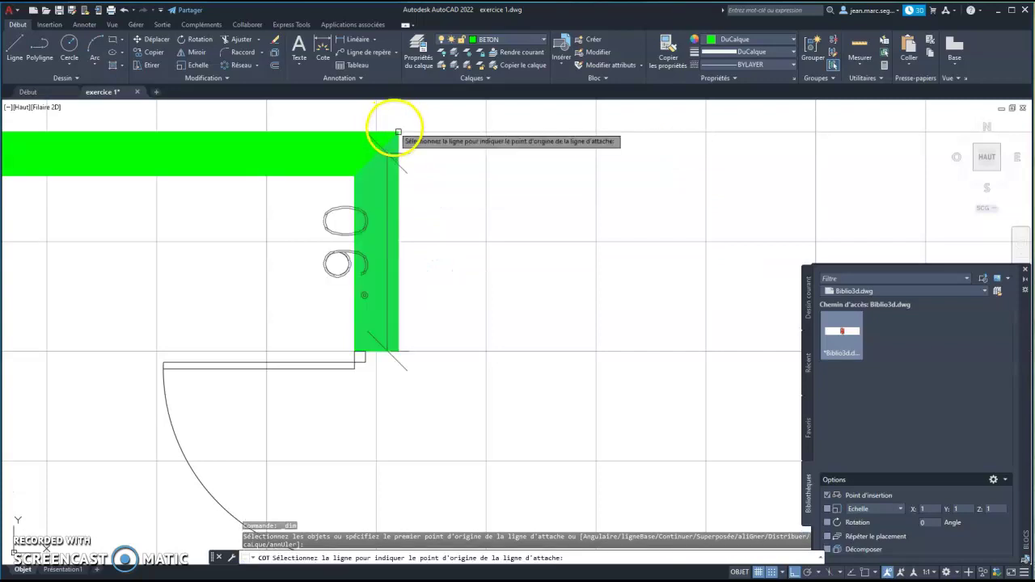
pyautogui.press('Escape')
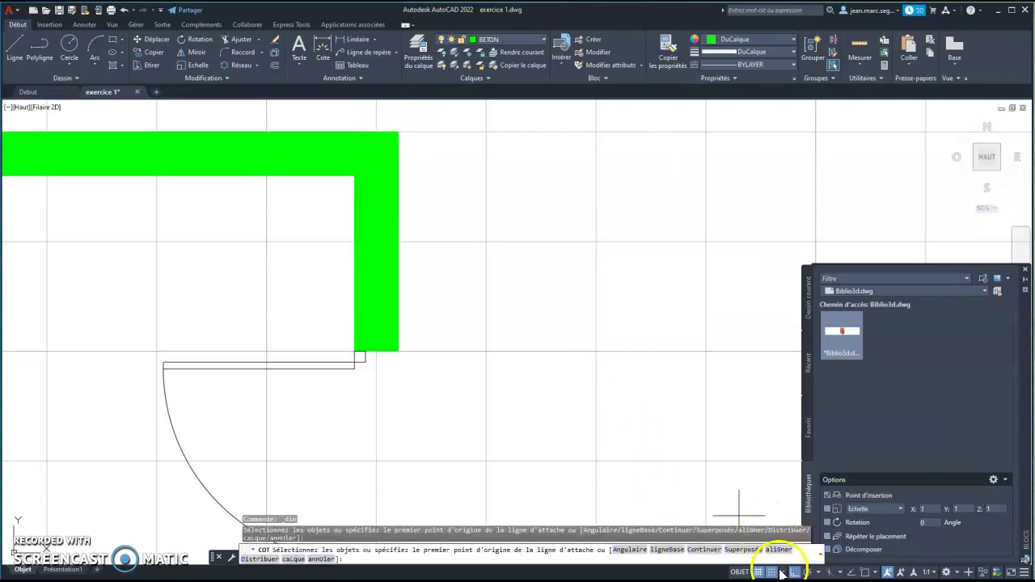
pyautogui.click(772, 573)
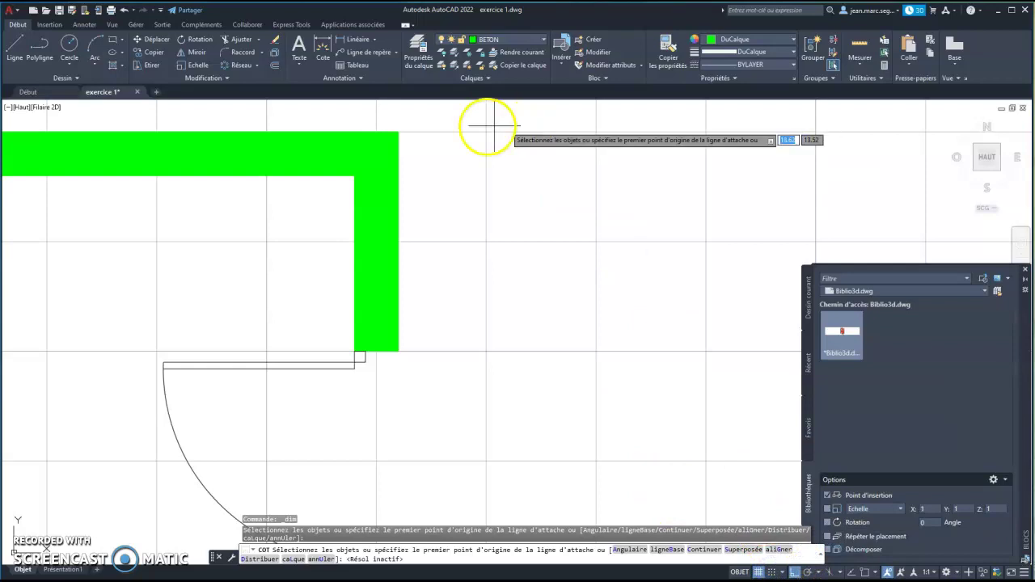
# Place a trial 90 vertical dimension beside the wall, then delete it
pyautogui.click(398, 128)
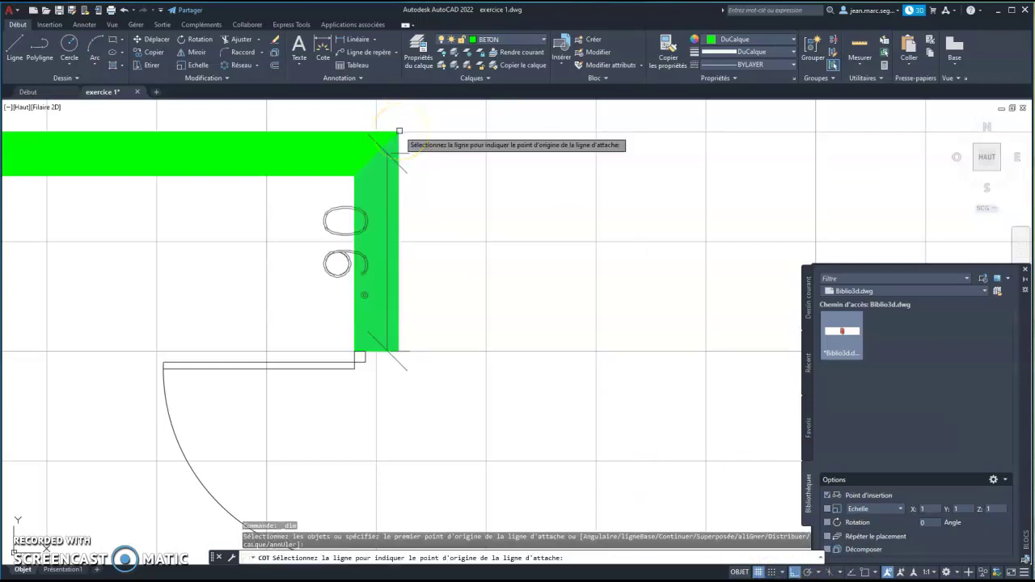
pyautogui.click(399, 130)
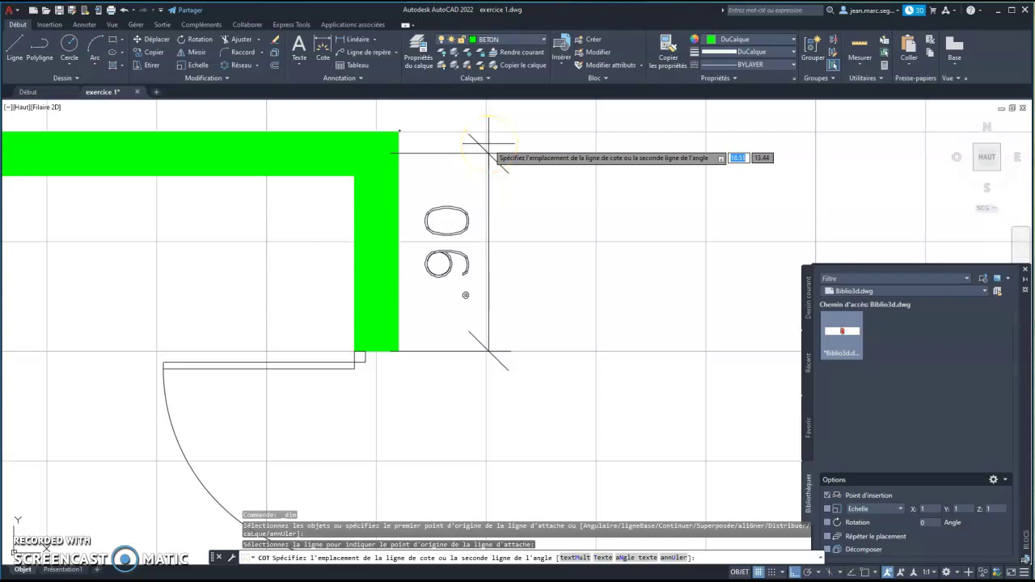
pyautogui.click(488, 145)
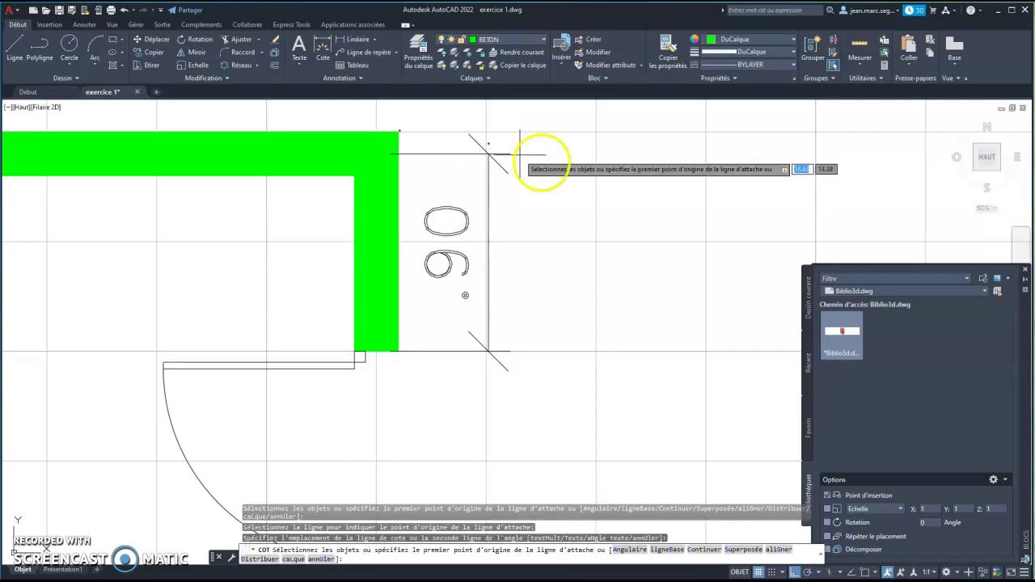
pyautogui.press('Escape')
pyautogui.press('Return')
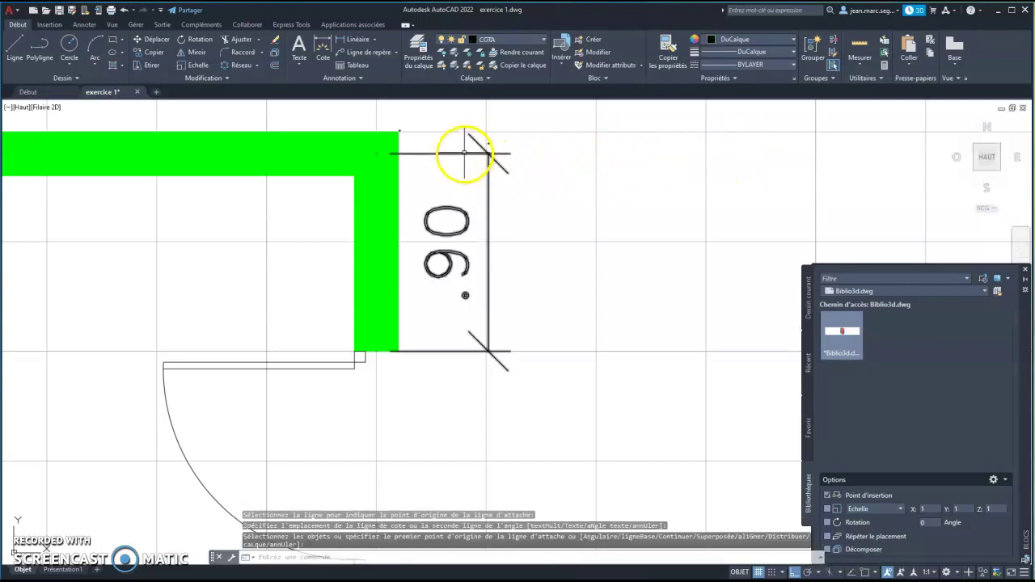
pyautogui.press('Escape')
pyautogui.click(464, 152)
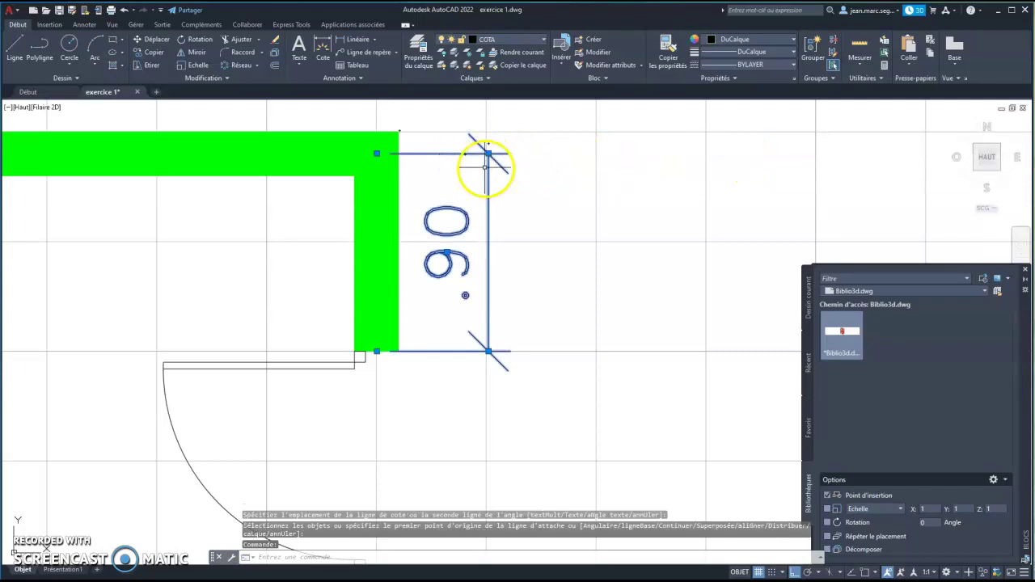
pyautogui.press('Delete')
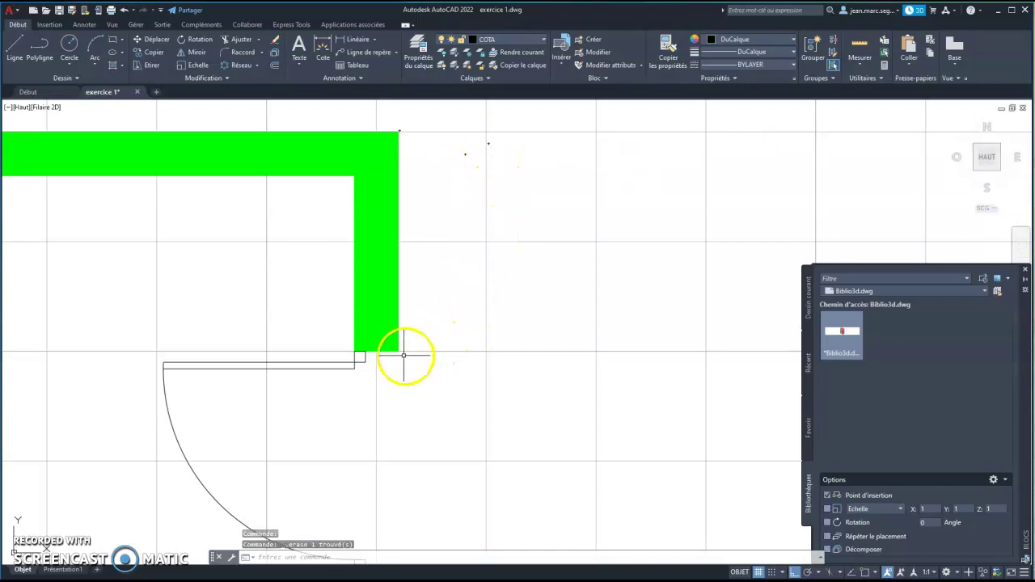
# With object snap back on, draw a horizontal line rightward from the wall's lower corner
pyautogui.click(14, 47)
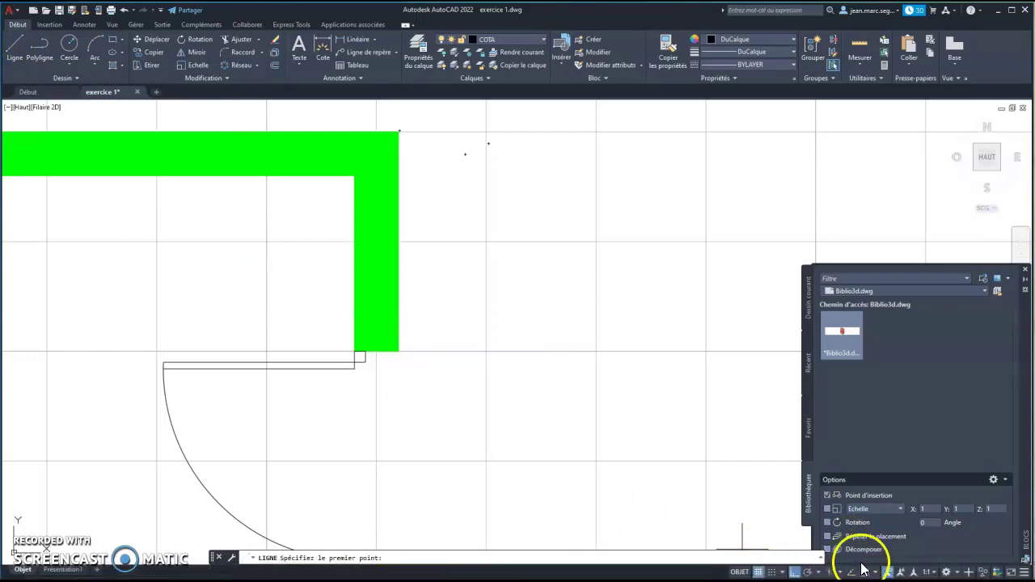
pyautogui.click(865, 572)
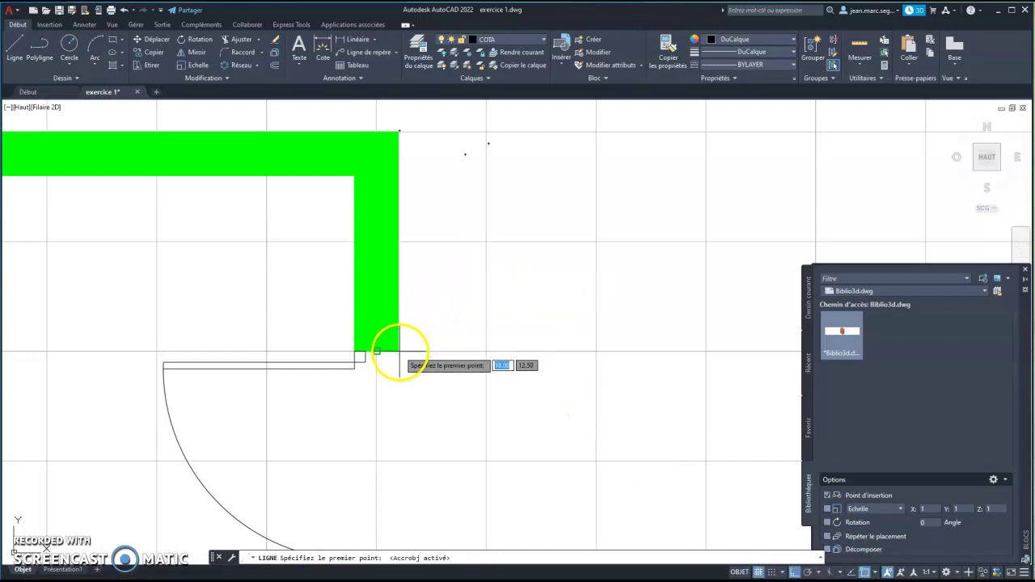
pyautogui.click(398, 351)
pyautogui.click(528, 351)
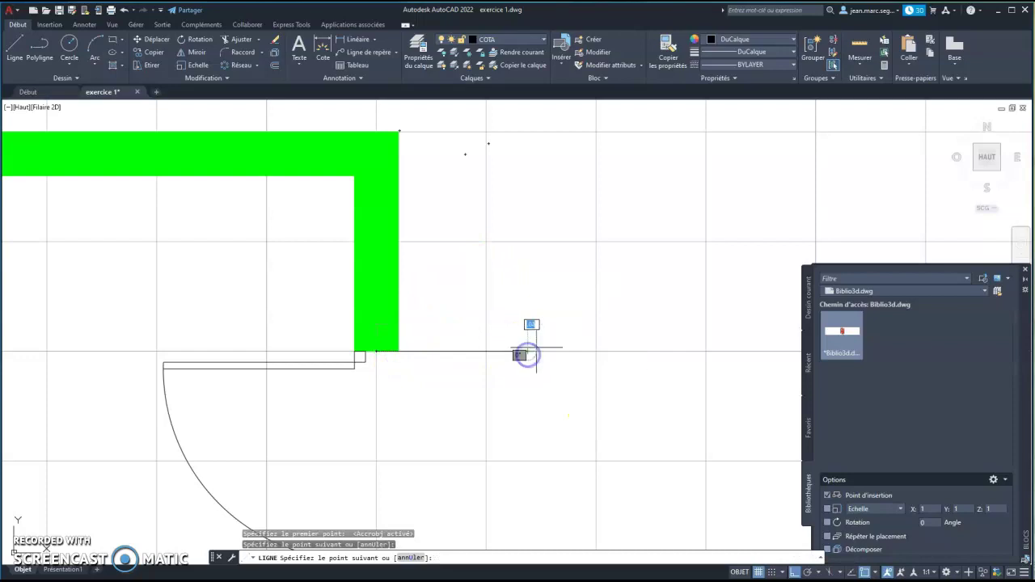
pyautogui.press('Escape')
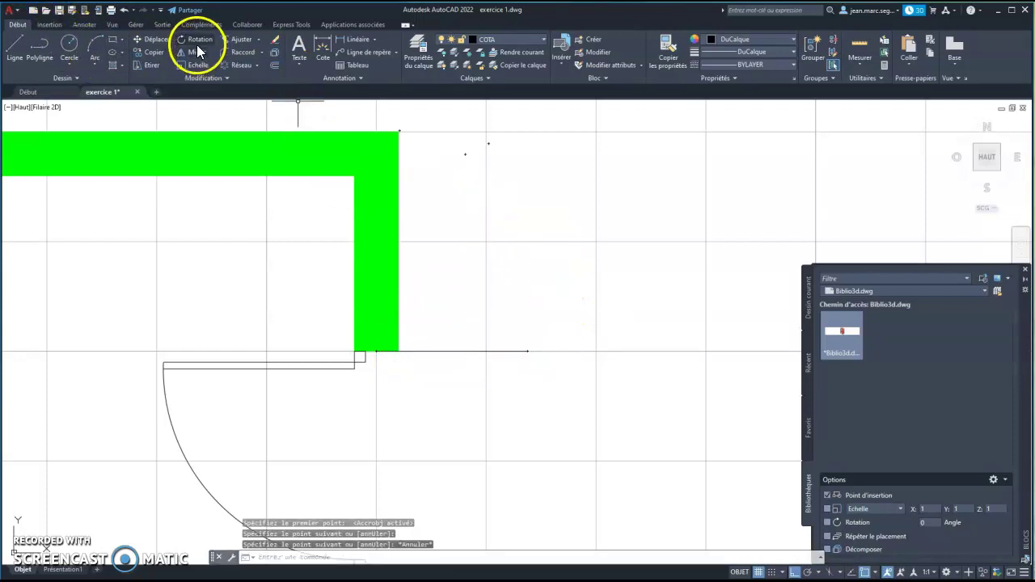
# Offset the guide line by 1.00 once upward and once downward
pyautogui.click(275, 64)
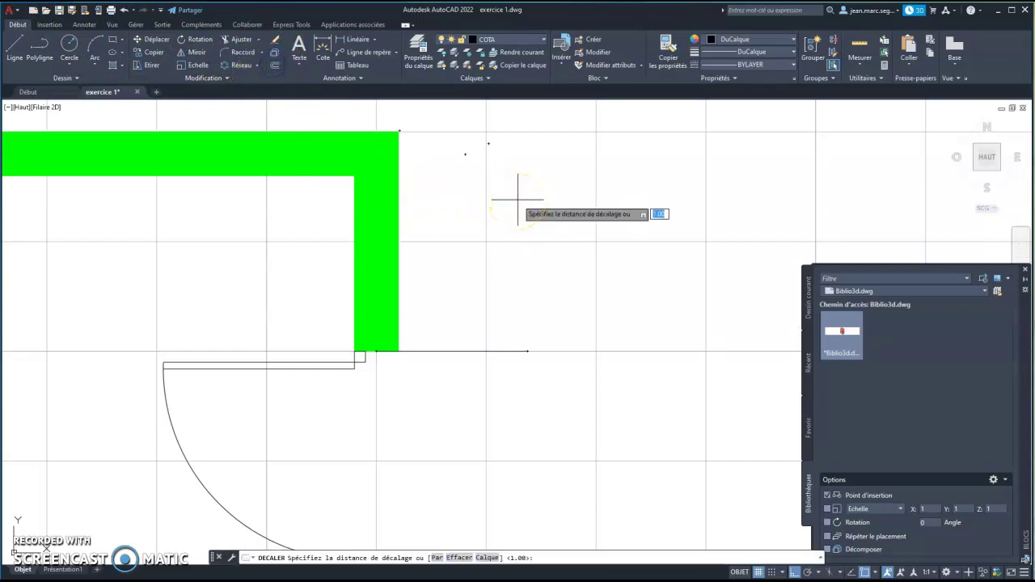
pyautogui.press('Return')
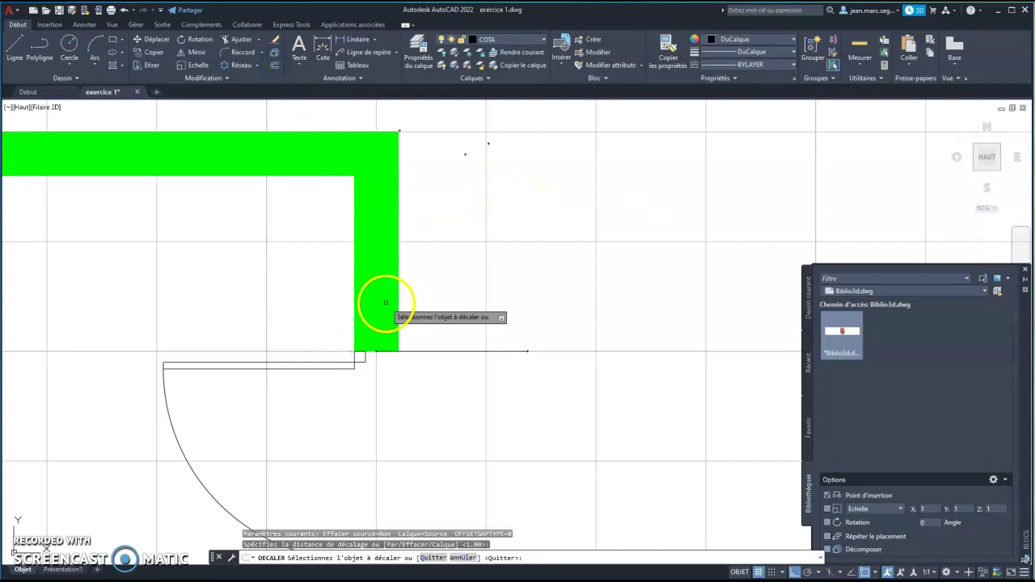
pyautogui.click(482, 353)
pyautogui.click(528, 224)
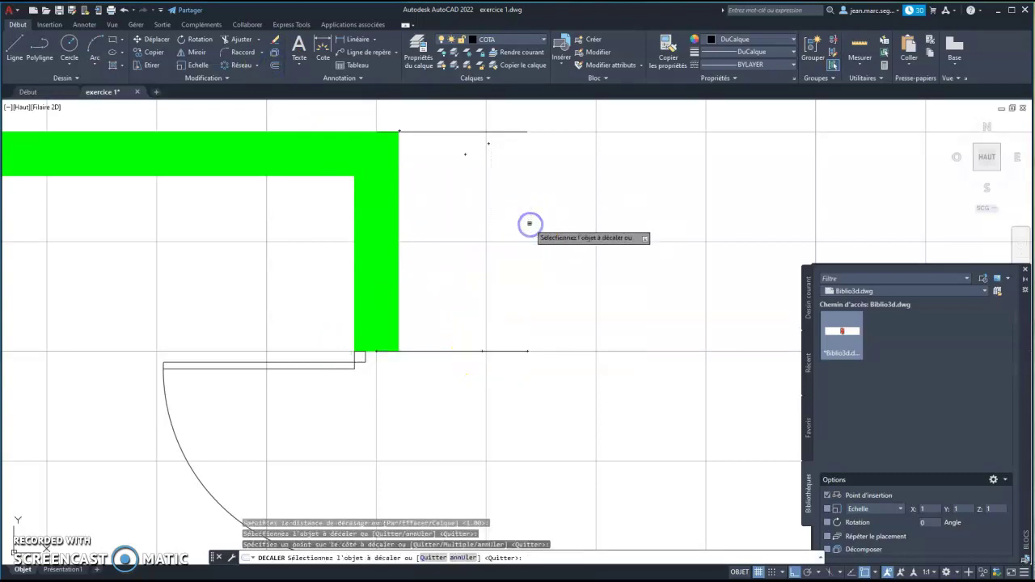
pyautogui.click(460, 351)
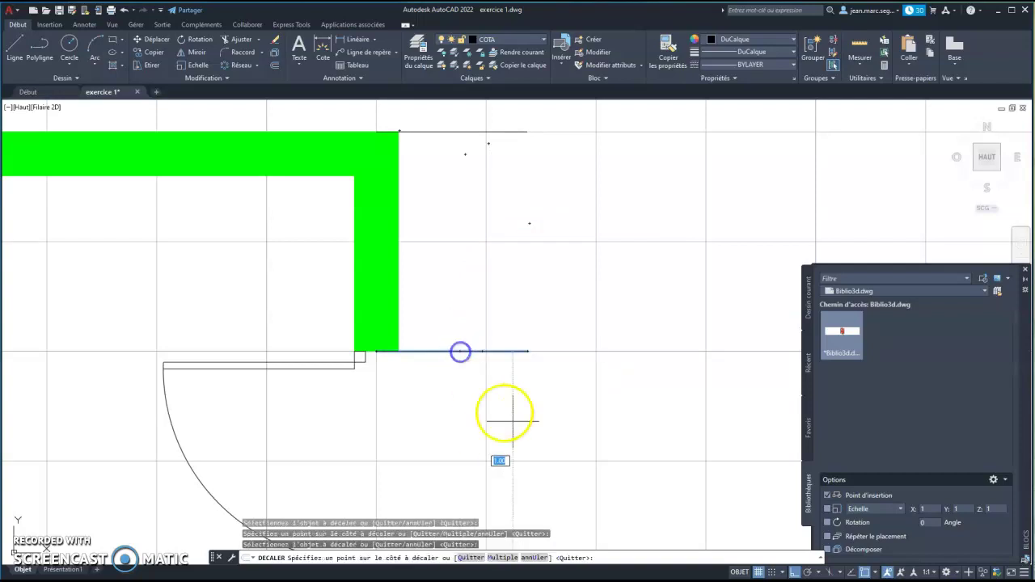
pyautogui.click(531, 443)
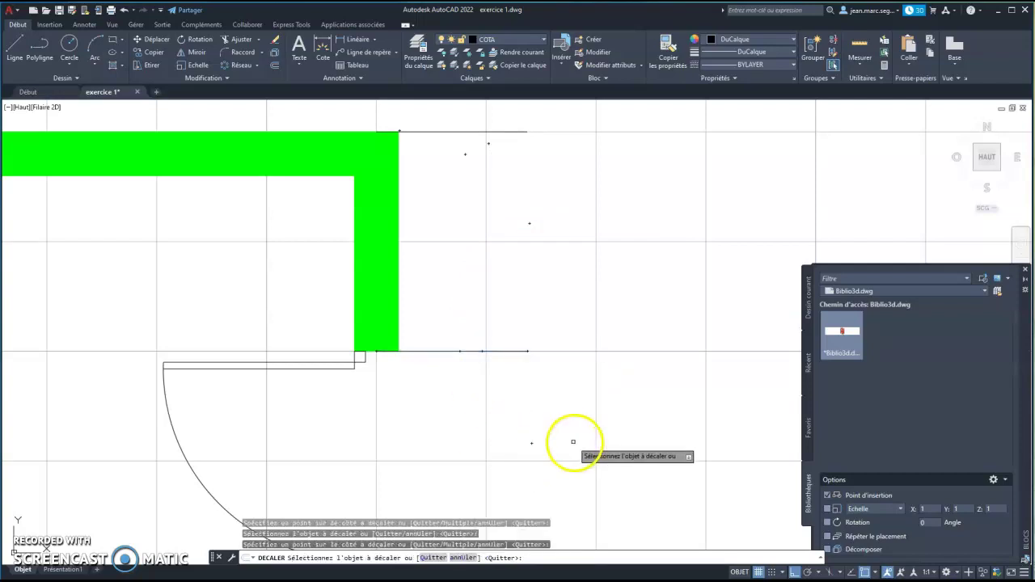
pyautogui.scroll(-1, 573, 443)
pyautogui.moveTo(575, 443); pyautogui.dragTo(573, 378, button='middle')
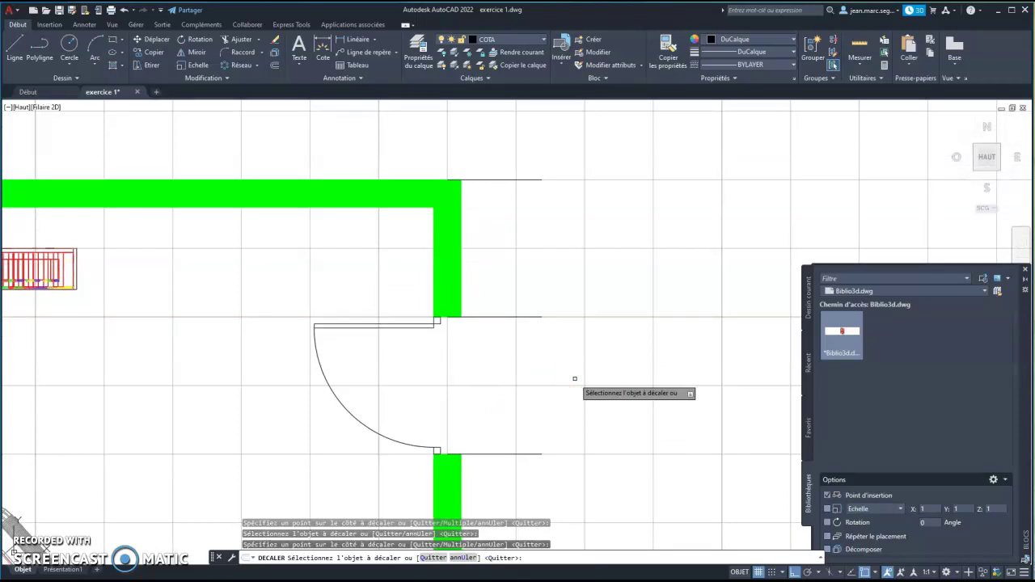
pyautogui.press('Escape')
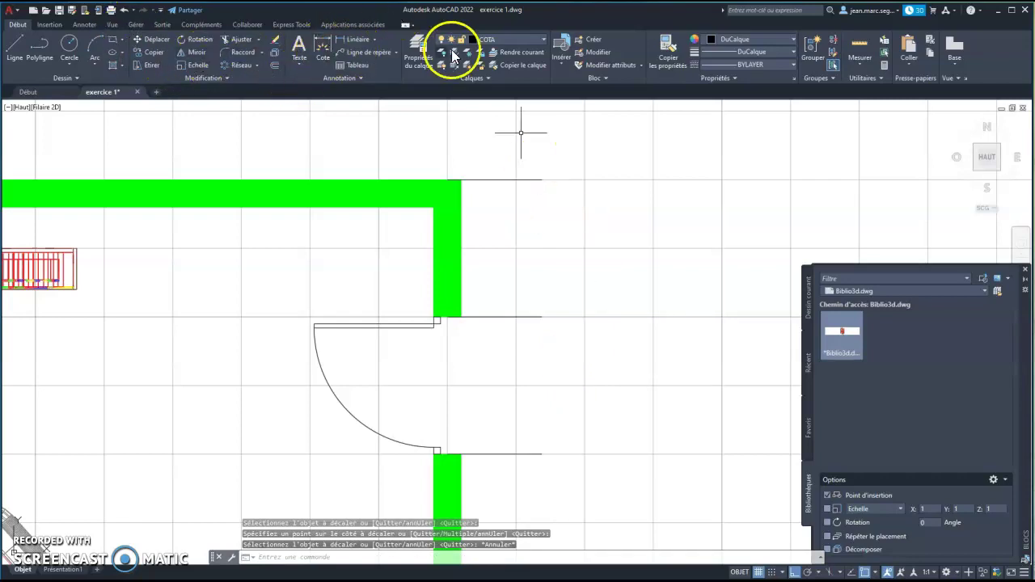
# Dimension from the wall's top corner to the door jamb with a vertical 1.00 dimension
pyautogui.click(322, 50)
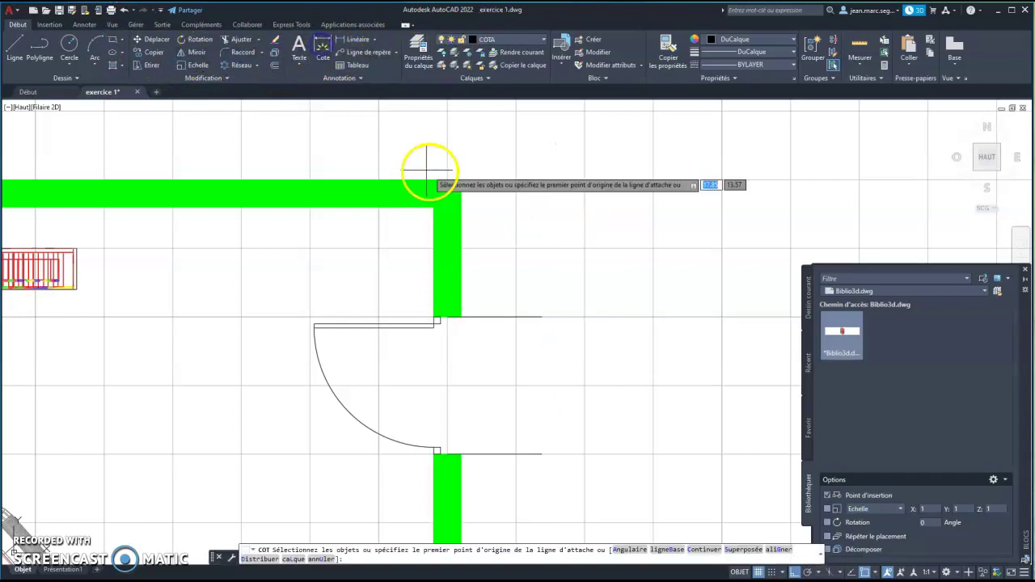
pyautogui.click(443, 177)
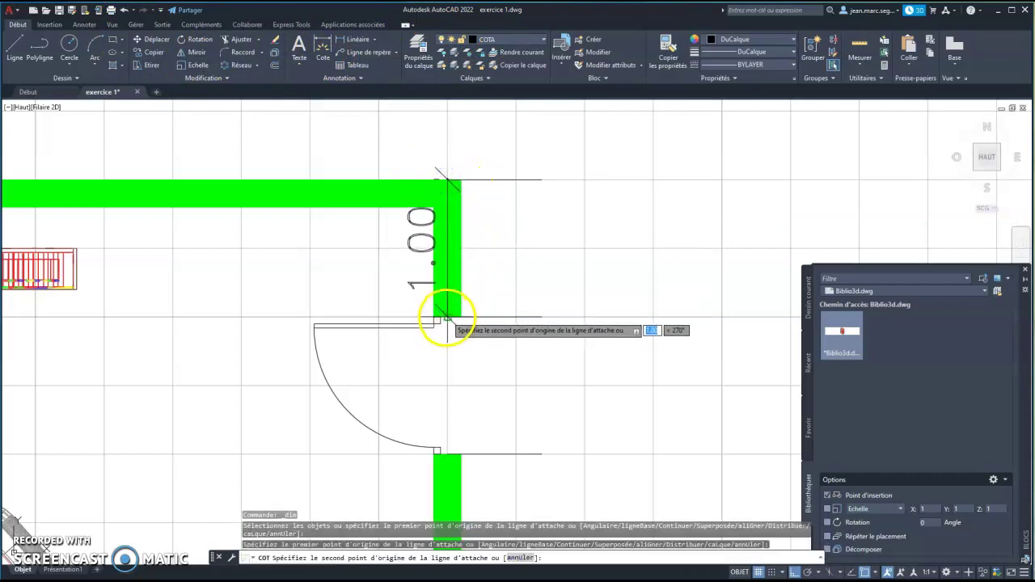
pyautogui.click(446, 317)
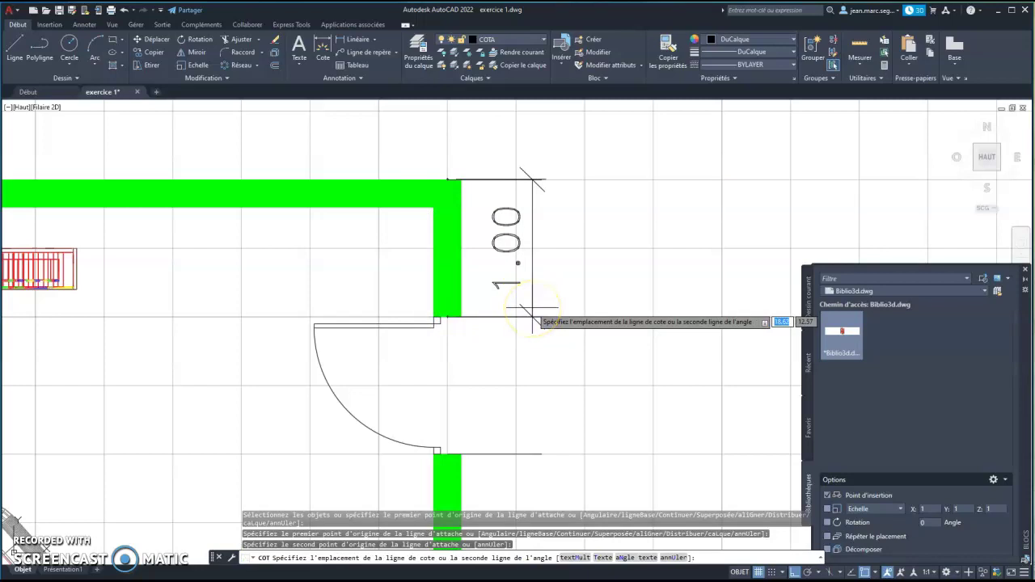
pyautogui.click(532, 321)
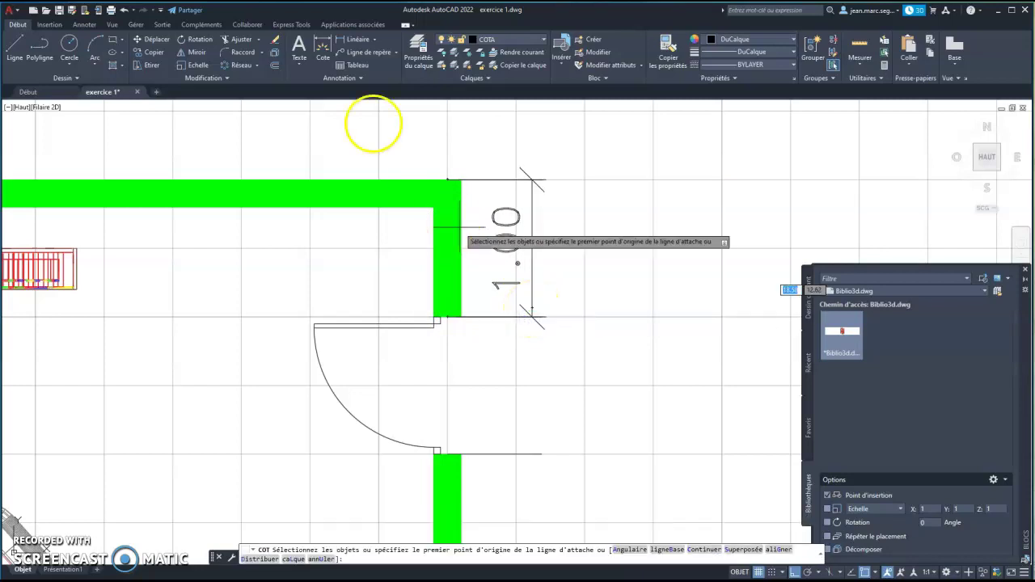
pyautogui.click(51, 24)
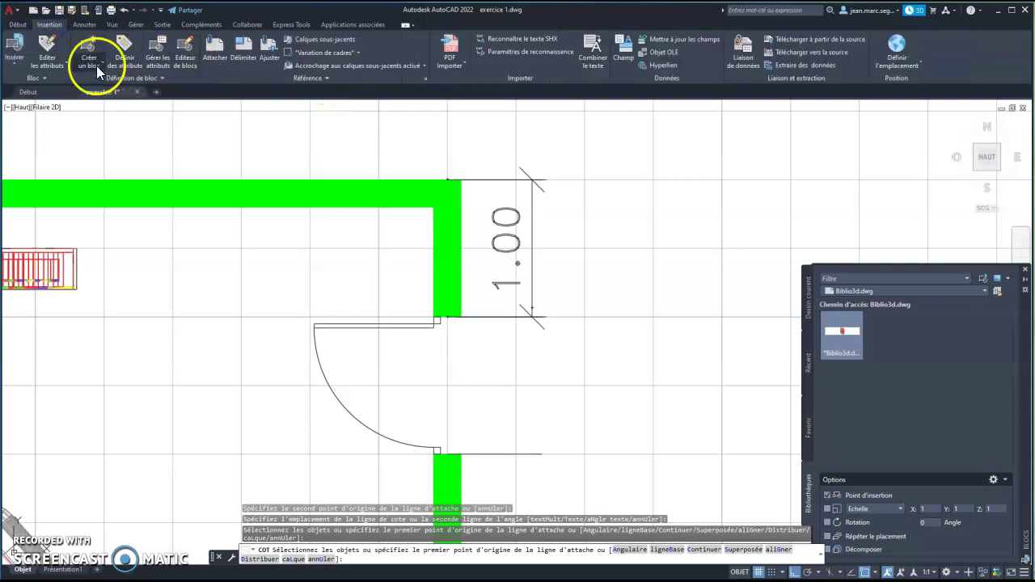
# Continue the chain with a second 1.00 dimension down to the lower door jamb
pyautogui.click(18, 66)
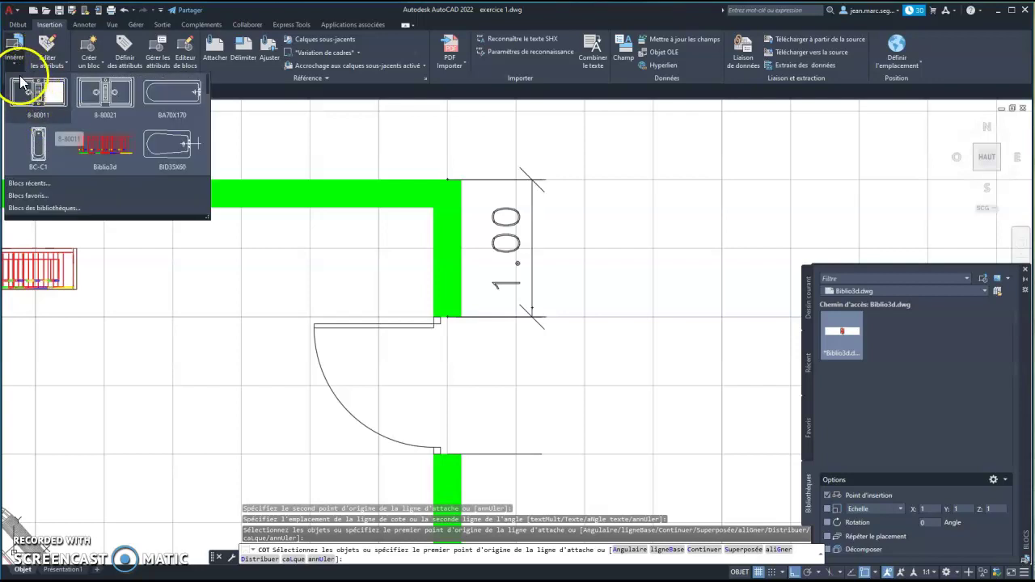
pyautogui.click(16, 60)
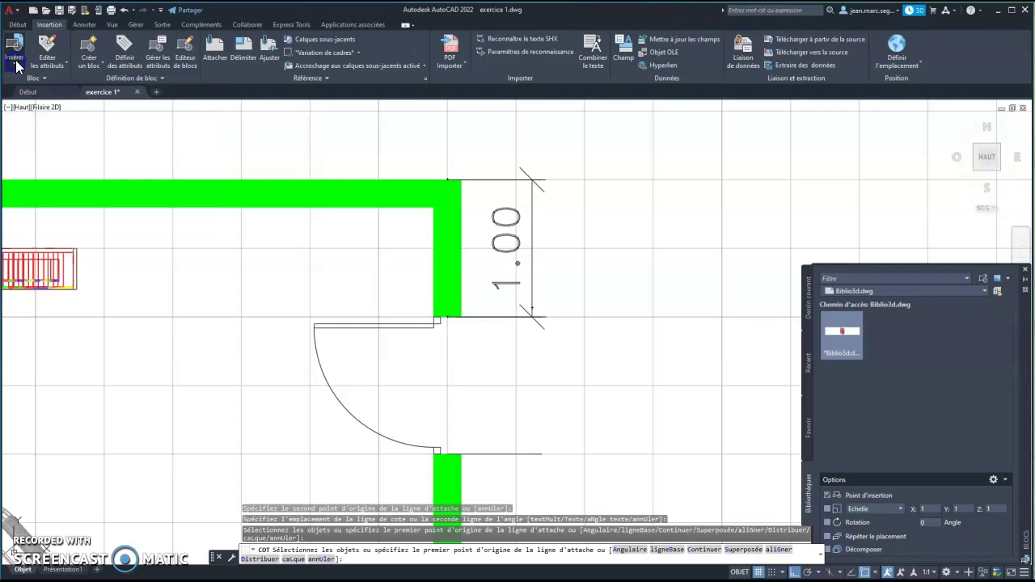
pyautogui.click(84, 26)
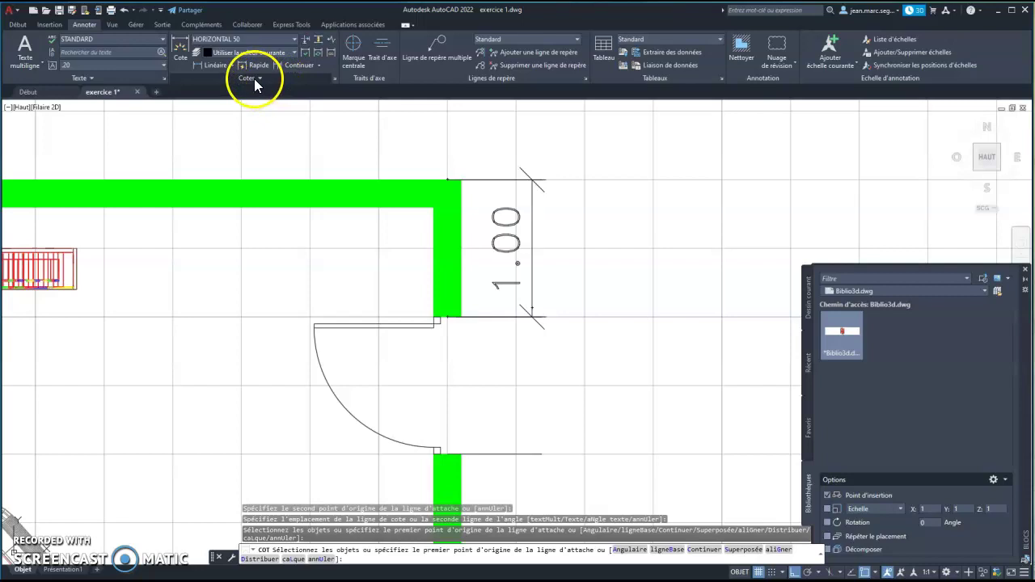
pyautogui.click(254, 78)
pyautogui.click(291, 66)
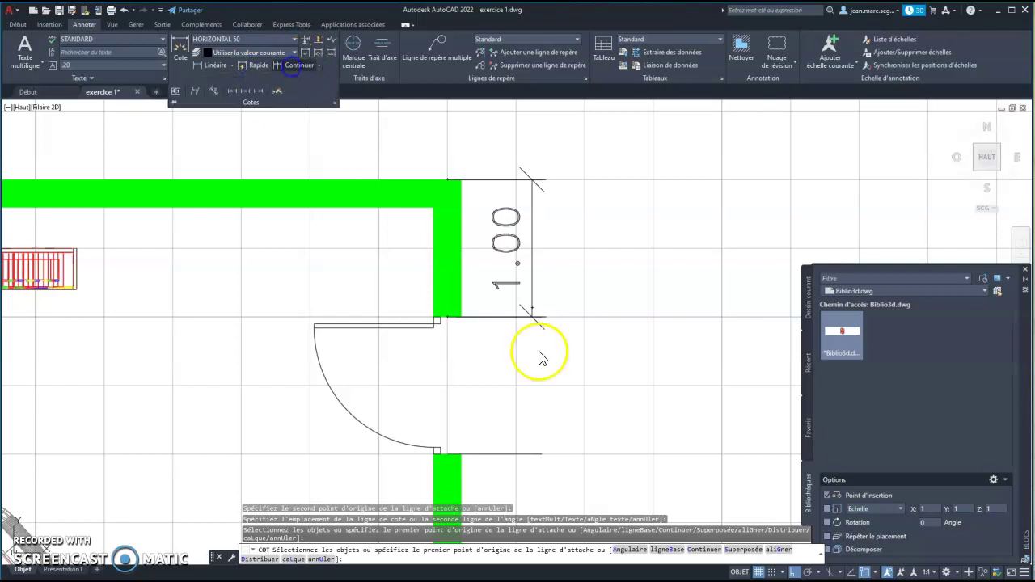
pyautogui.click(448, 455)
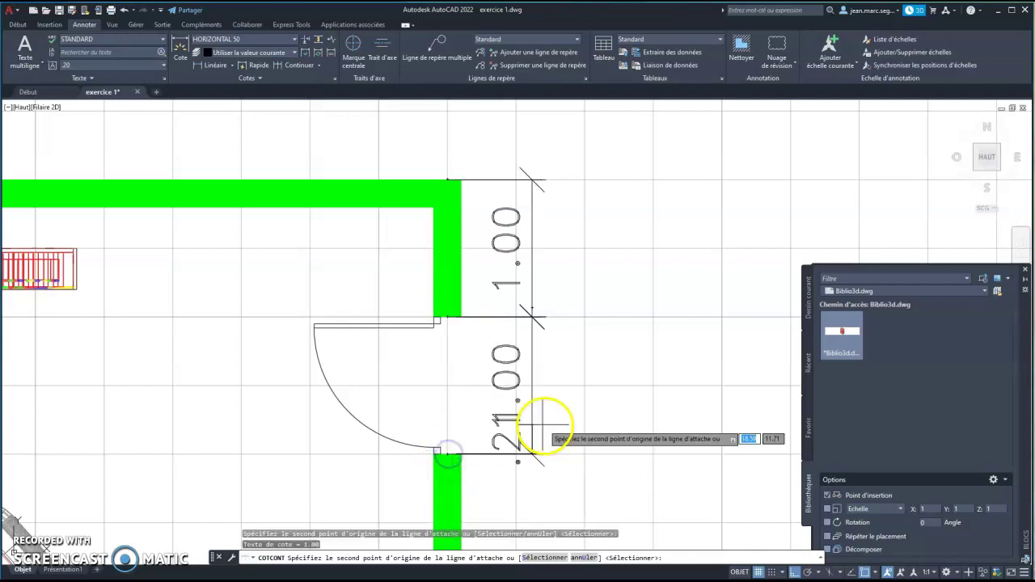
pyautogui.press('Escape')
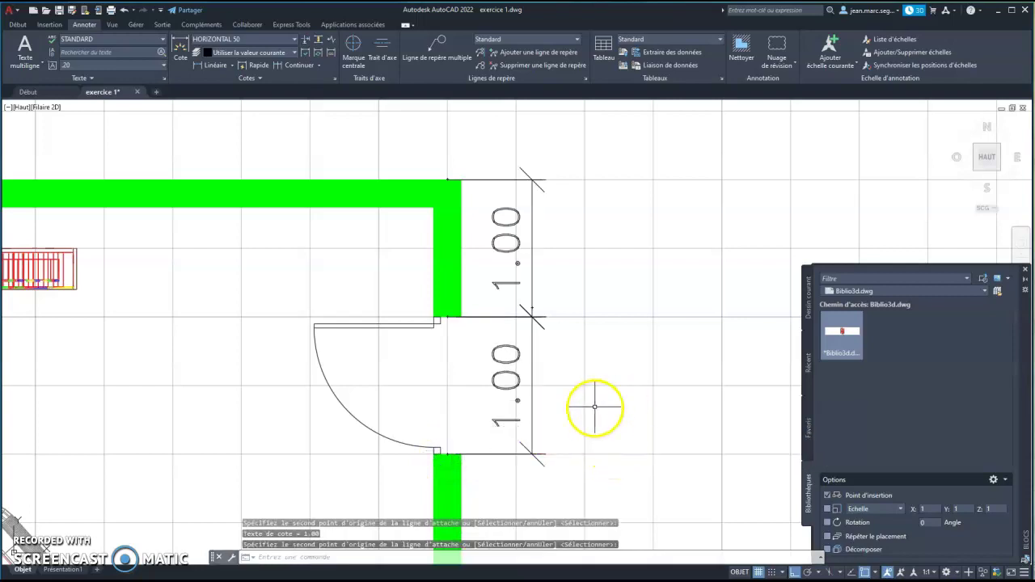